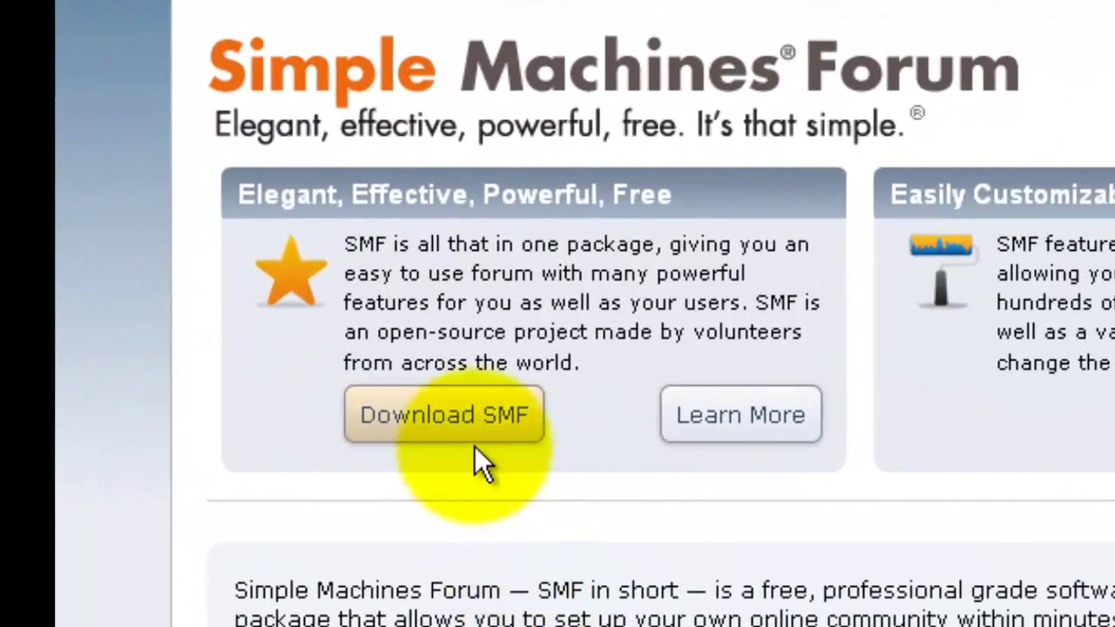
Download the SMF 2.0.8 full install package as a zip and save smf_2-0-8_install.zip to disk.
left_click(442, 416)
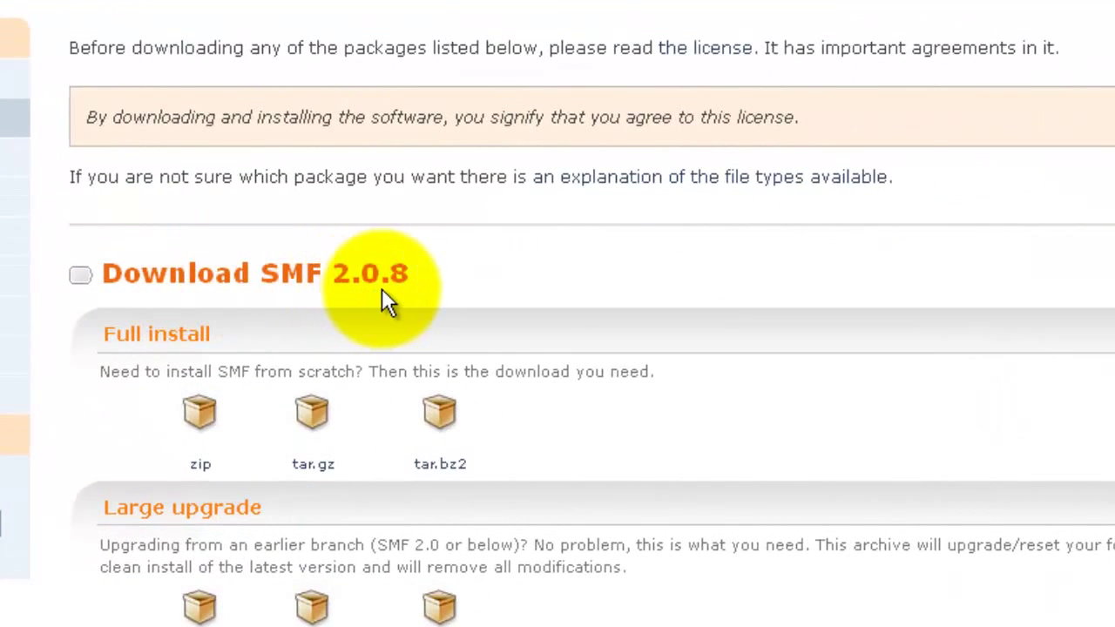
double_click(288, 278)
scroll(296, 287, "down", 4)
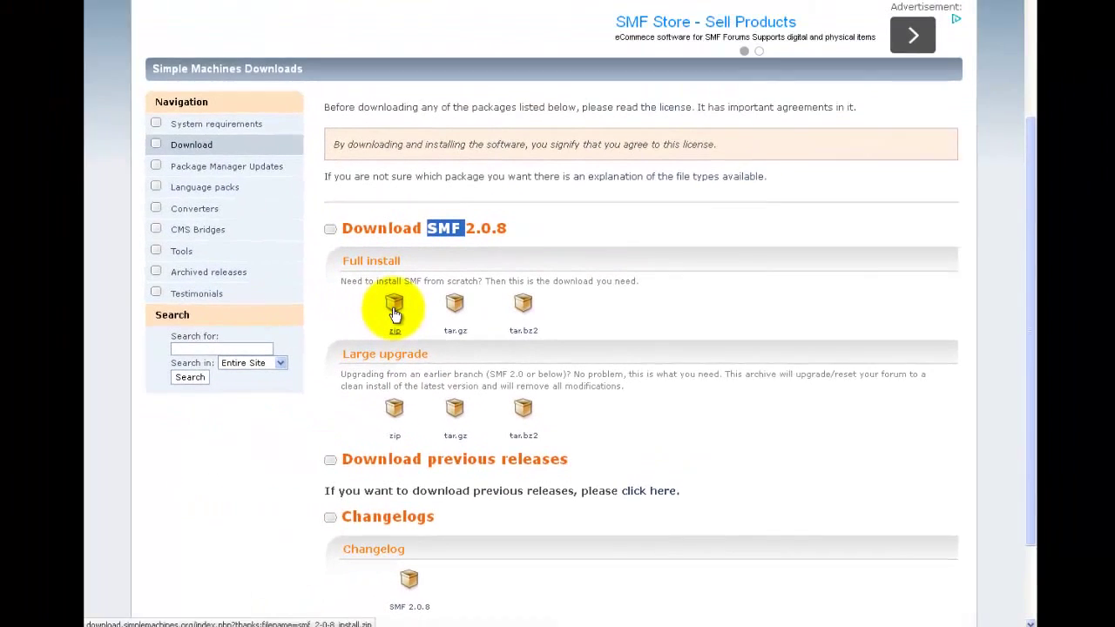
left_click(199, 107)
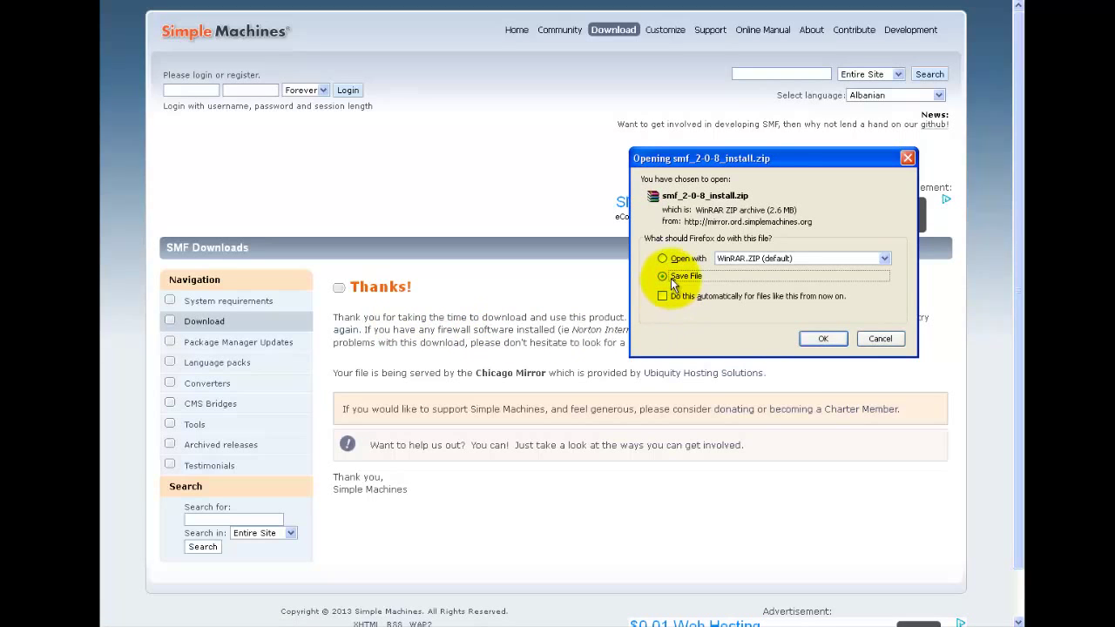
left_click(825, 339)
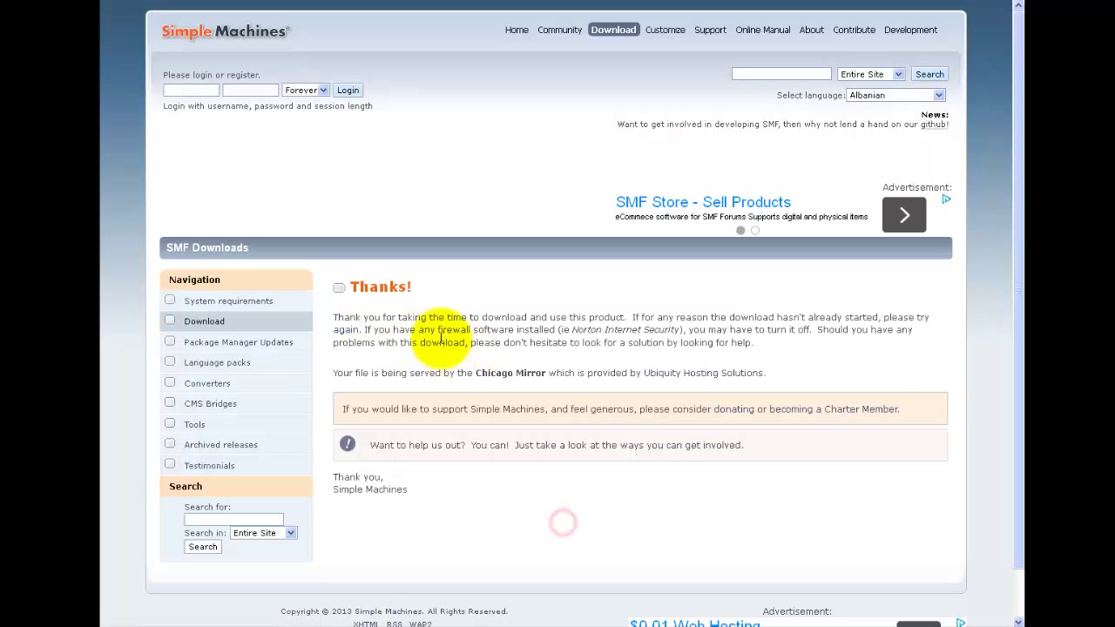
Examine the unpacked forum folders and PHP files in the SMF download folder.
left_click(672, 617)
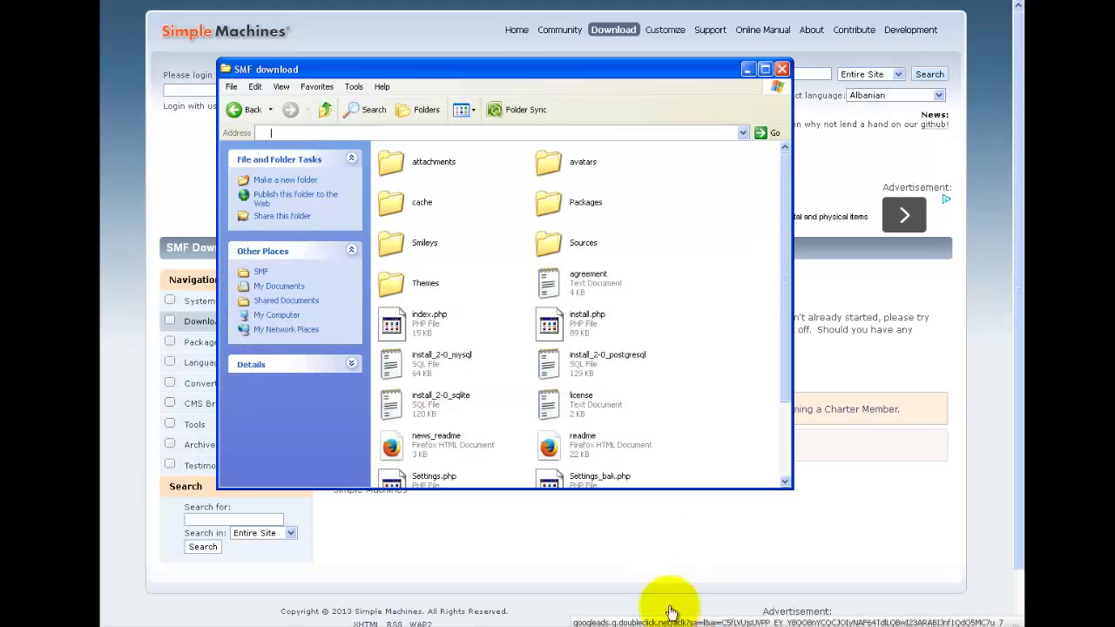
left_click(445, 335)
scroll(446, 340, "down", 3)
scroll(444, 336, "up", 3)
scroll(444, 335, "up", 1)
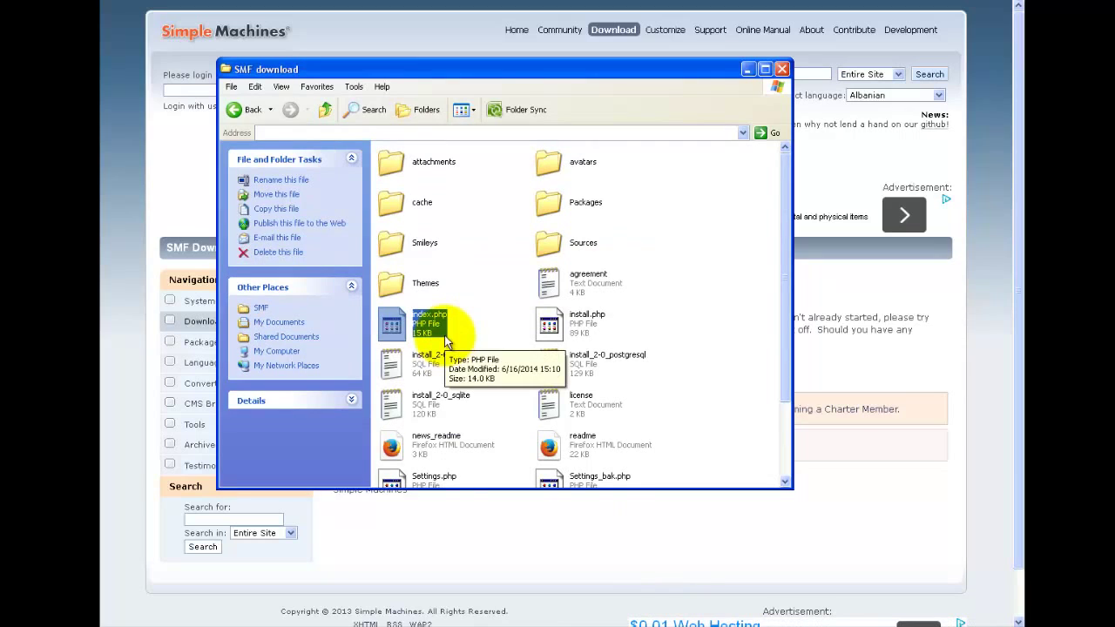
scroll(453, 346, "down", 2)
scroll(460, 350, "down", 1)
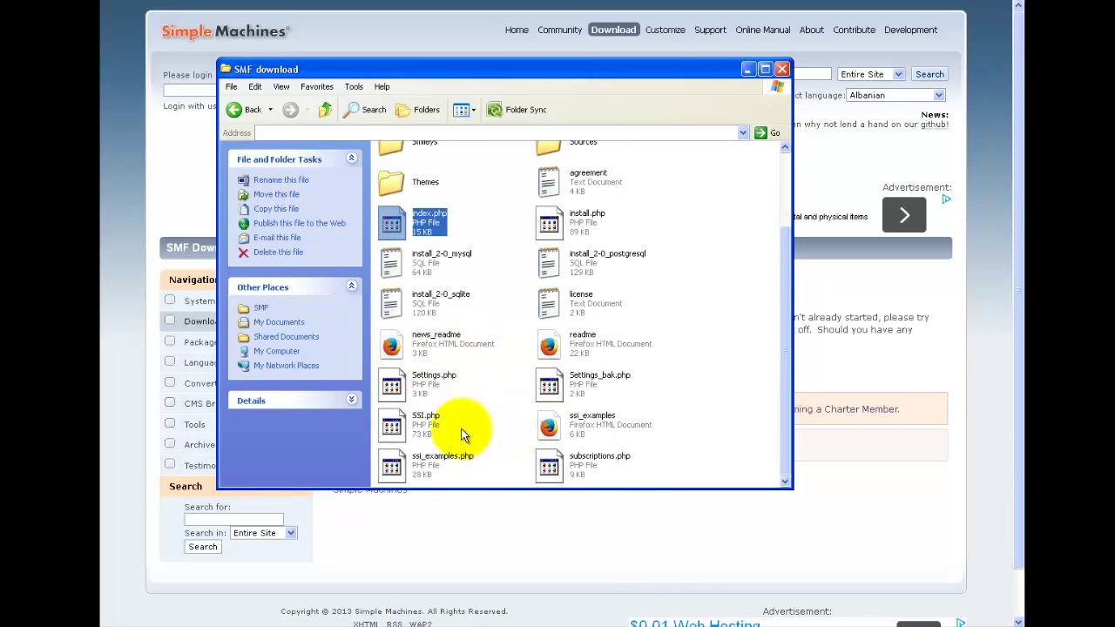
scroll(466, 435, "up", 2)
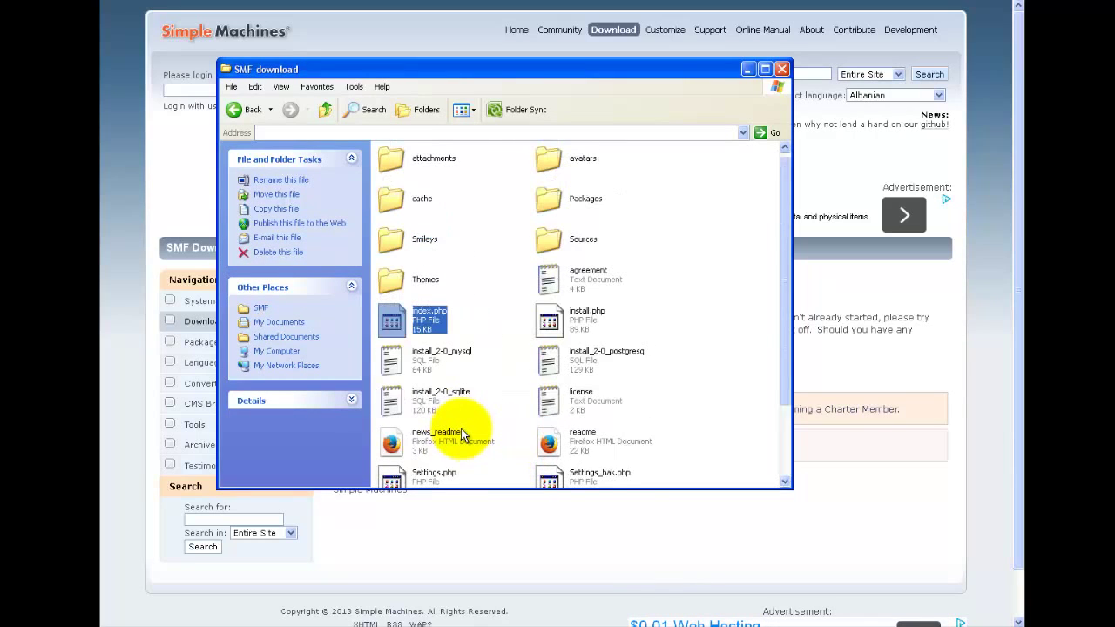
left_click(499, 512)
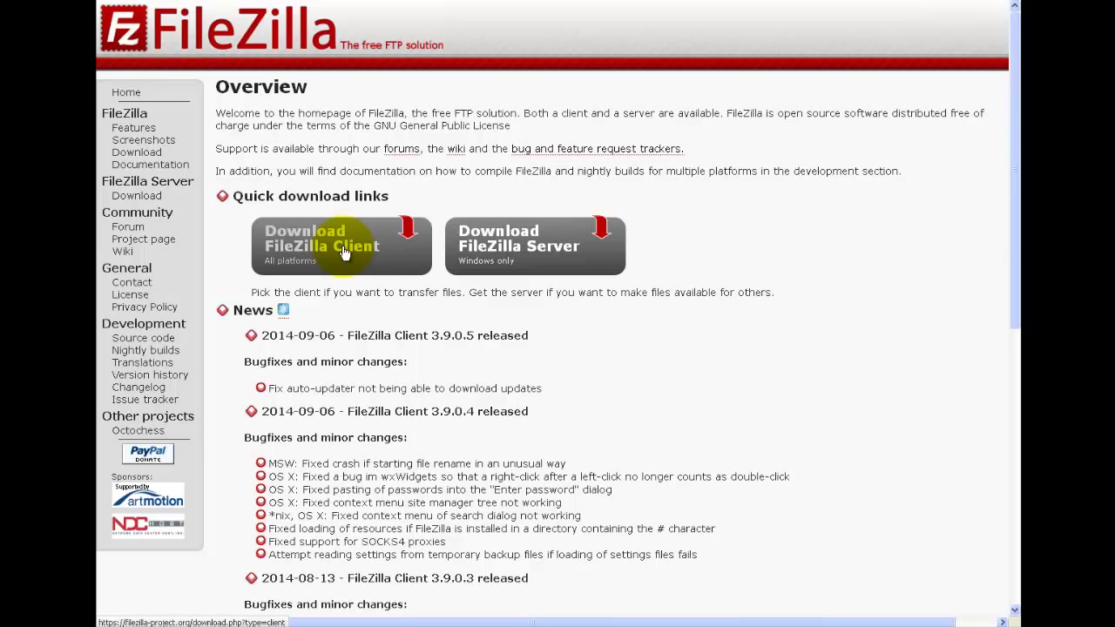
Download the FileZilla Client and save the FileZilla_3.9.0.5_win32-setup.exe installer.
left_click(344, 252)
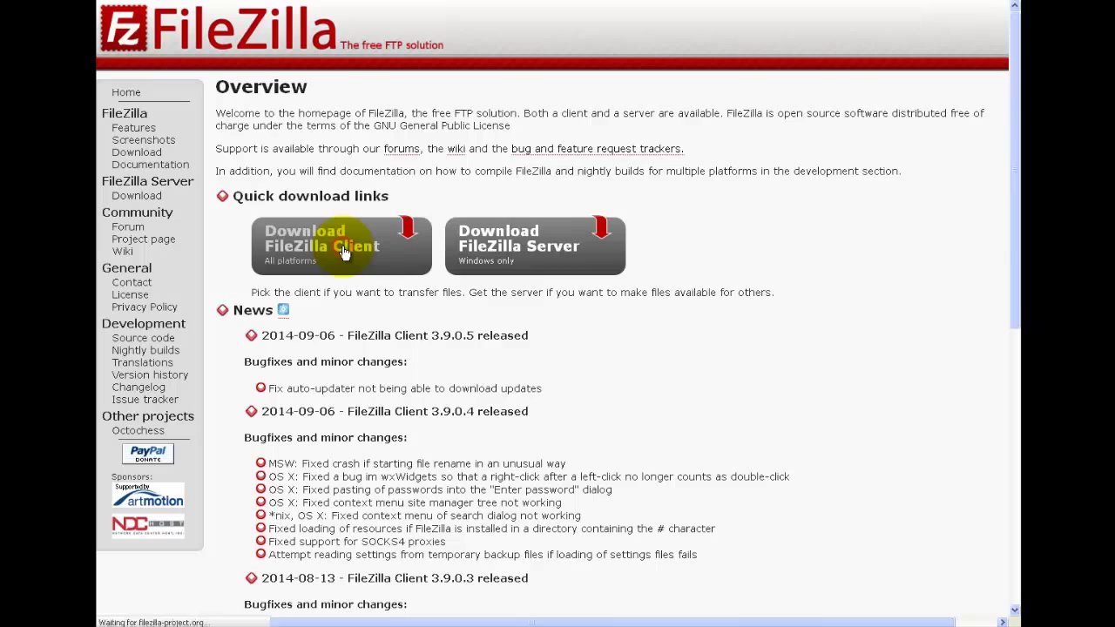
left_click(329, 222)
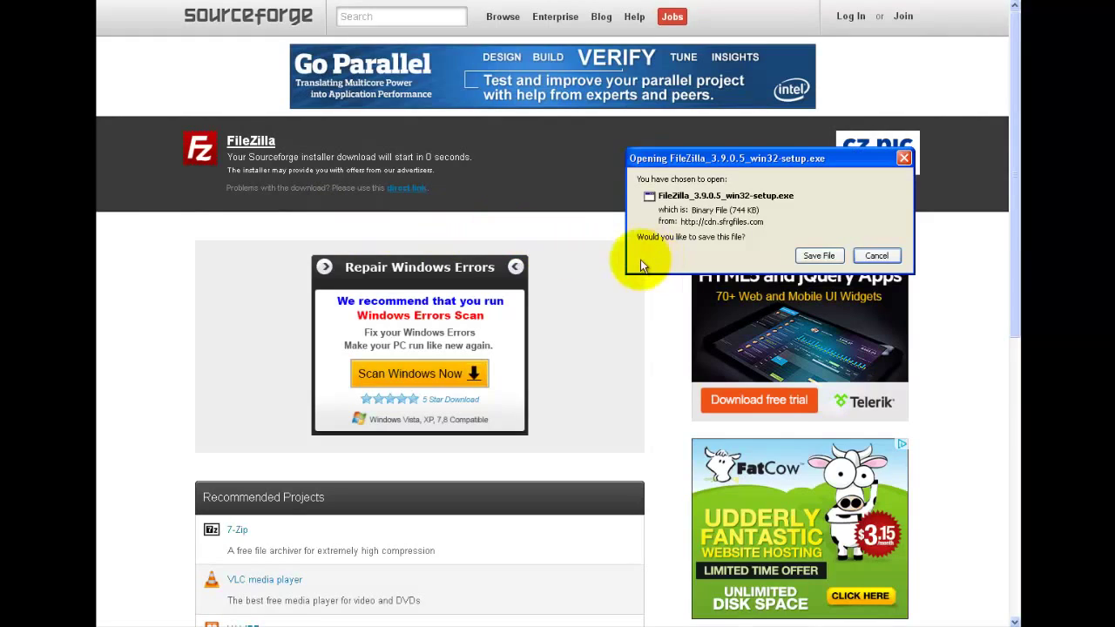
left_click(810, 259)
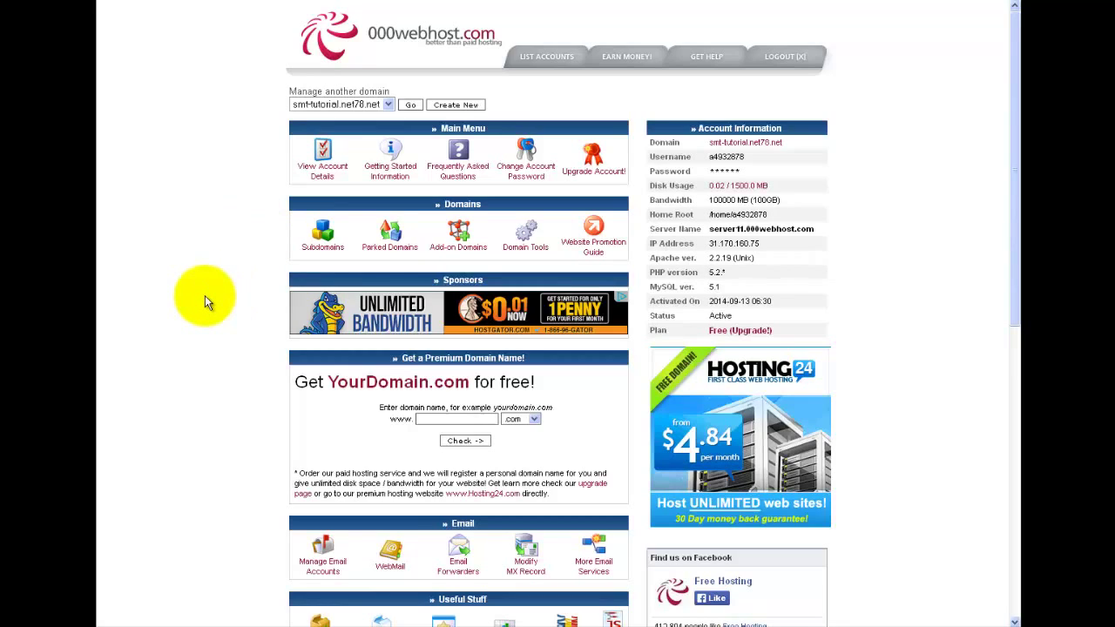
Open the MySQL database management page from the 000webhost control panel.
scroll(205, 296, "down", 3)
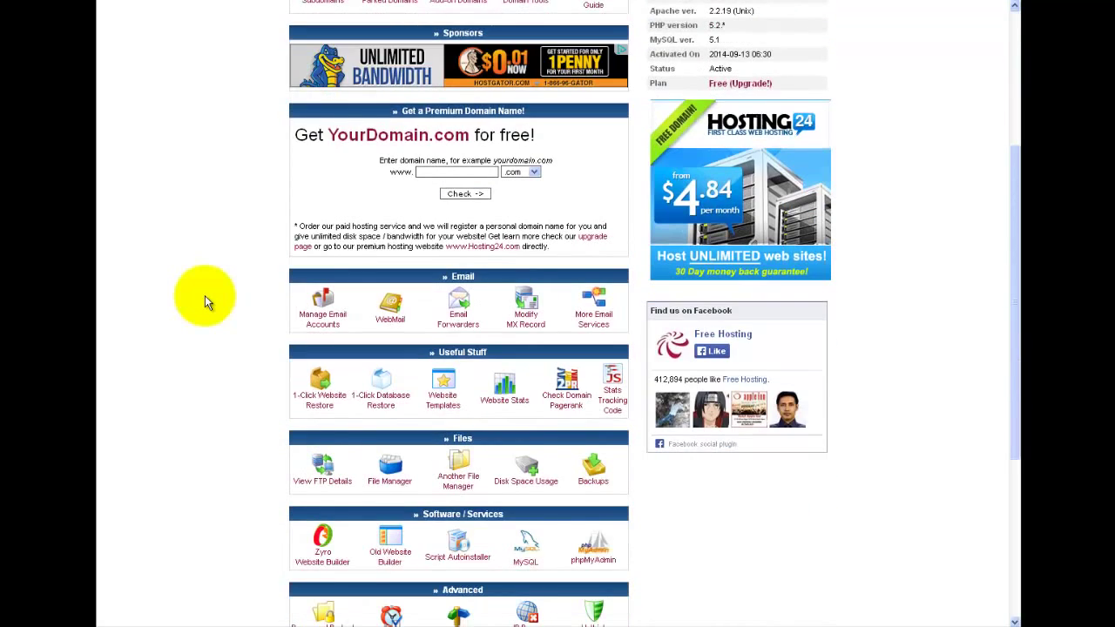
scroll(205, 299, "down", 1)
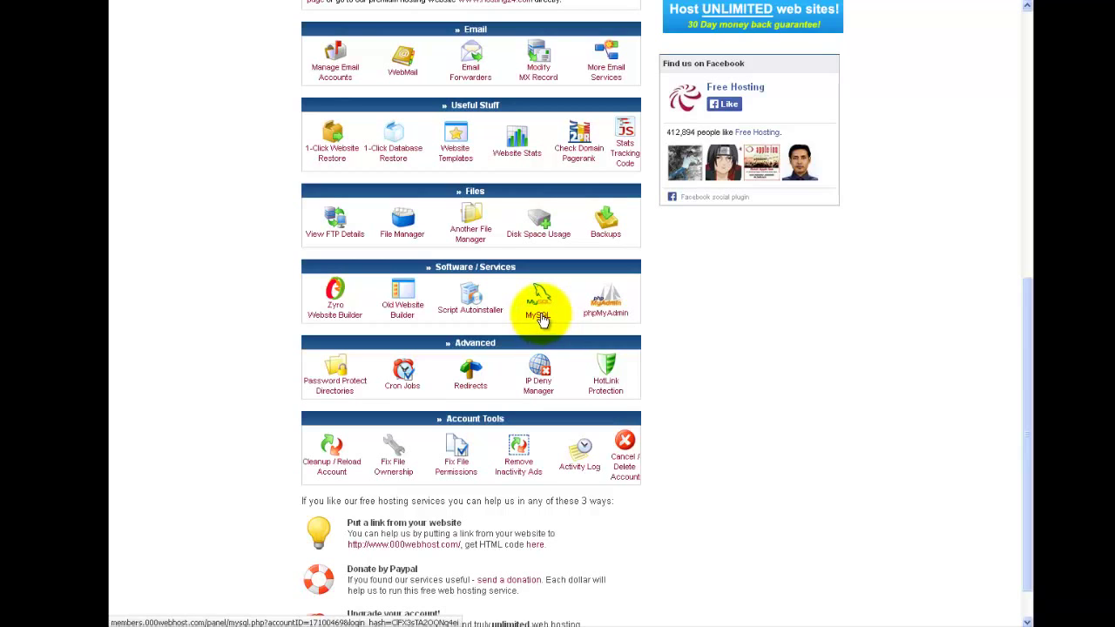
left_click(544, 321)
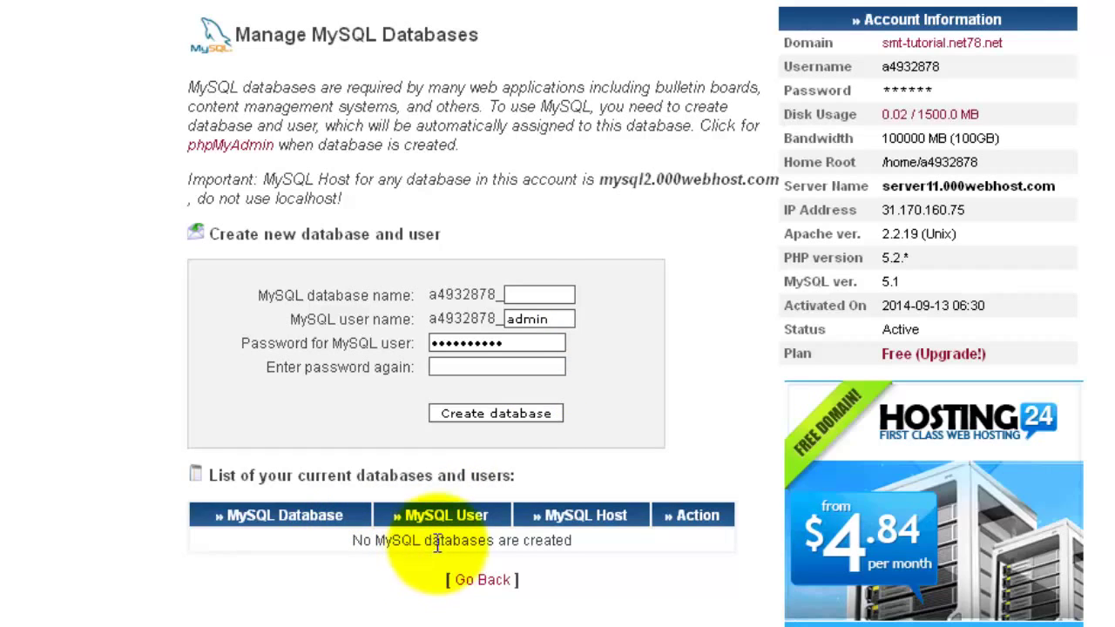
Fill in the new MySQL database with the name forum, the user name admin and the MySQL user password.
left_click(540, 298)
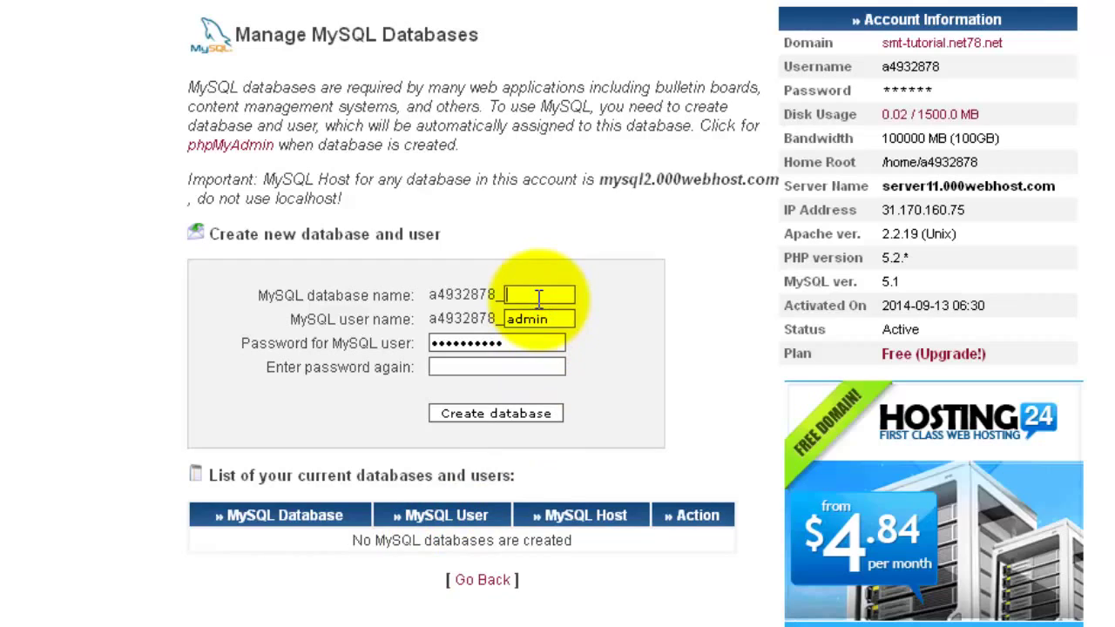
type("forum")
key("Tab")
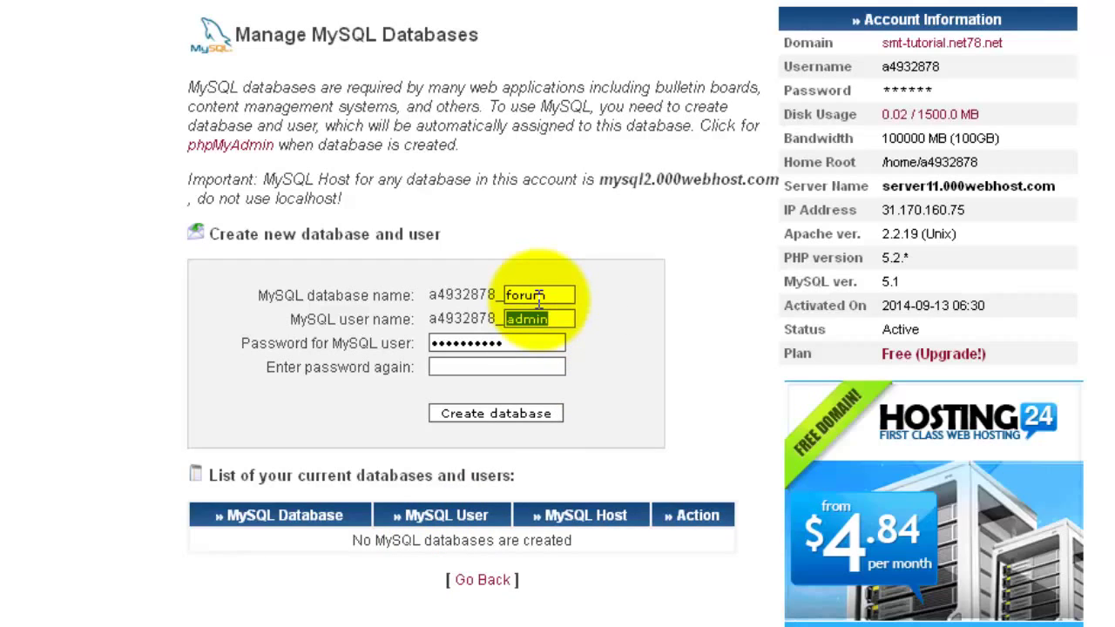
key("Tab")
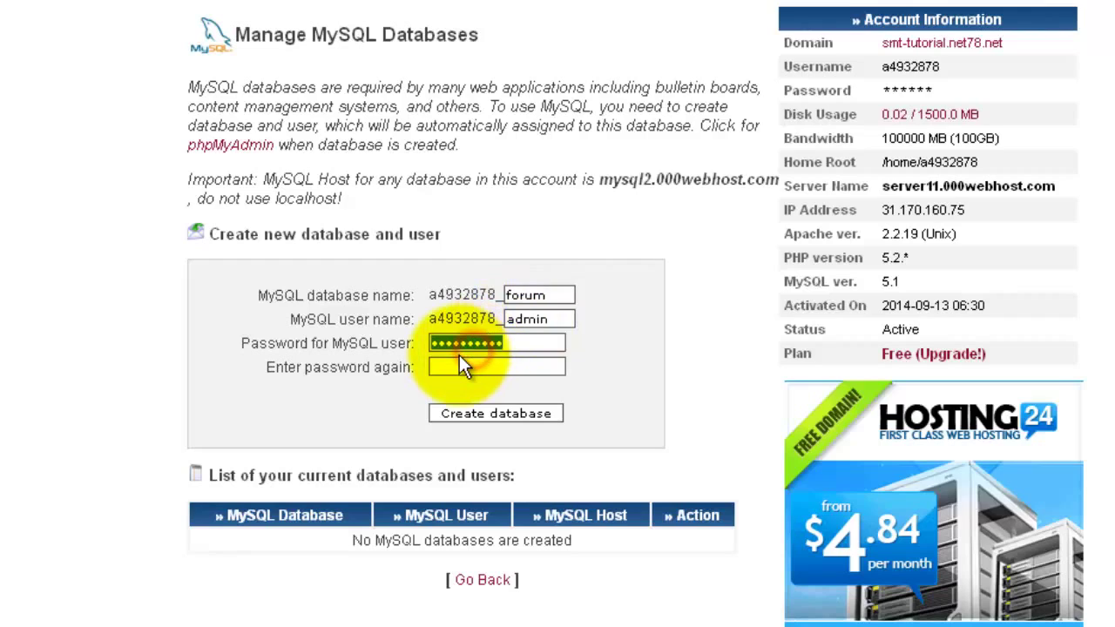
type("••")
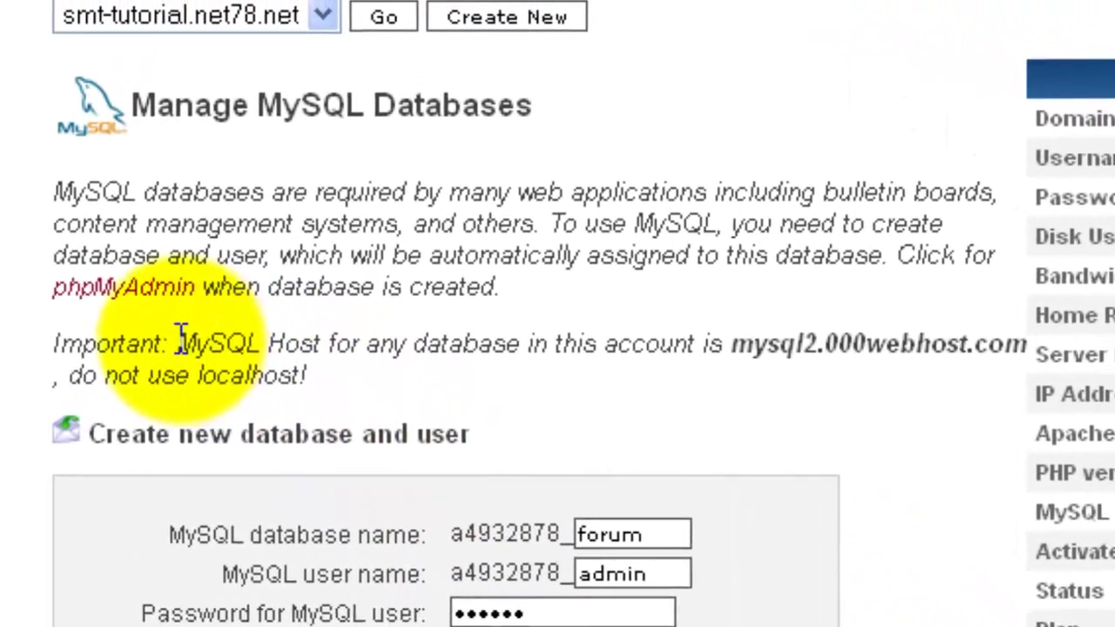
Copy the MySQL host name mysql2.000webhost.com from the page into a Notepad document.
left_click_drag(266, 180, 289, 177)
left_click_drag(213, 348, 324, 354)
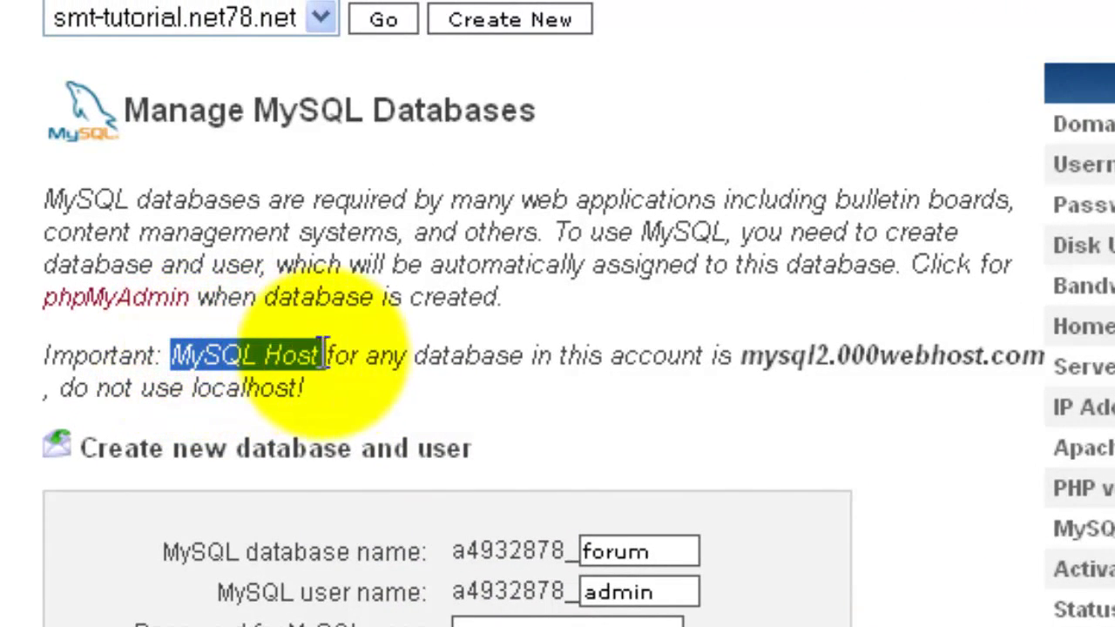
left_click(737, 348)
left_click_drag(740, 354, 1019, 358)
right_click(1019, 359)
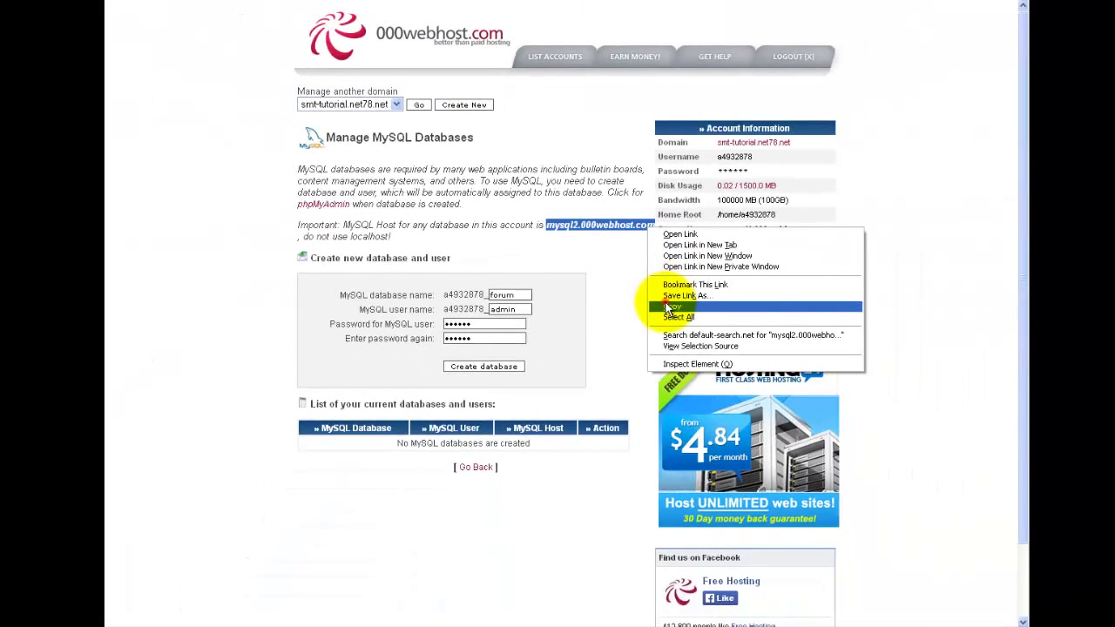
left_click(667, 307)
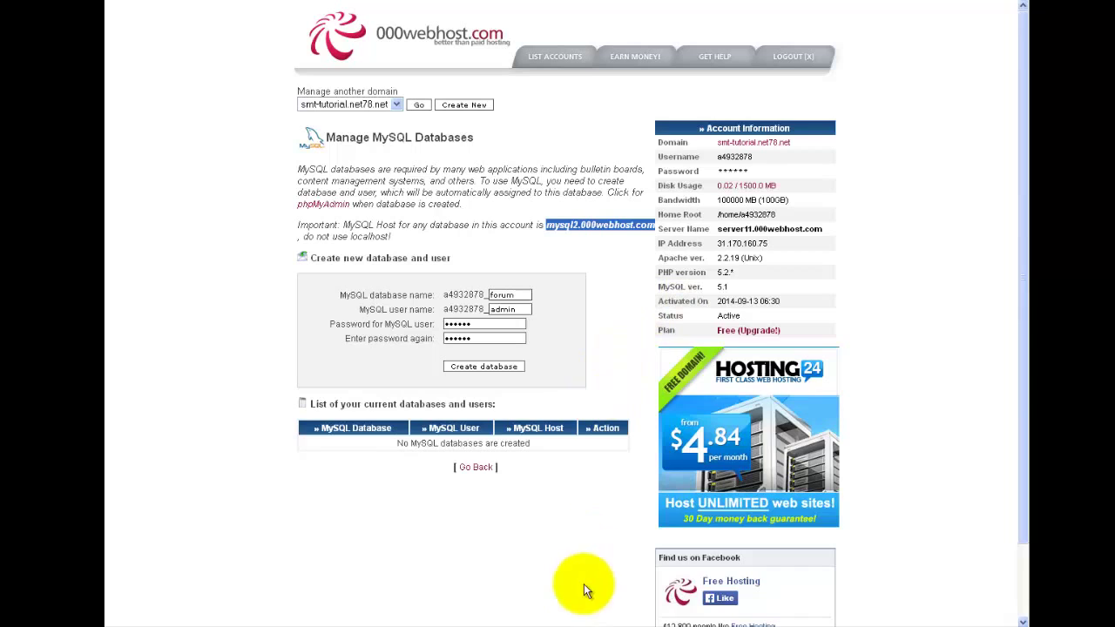
left_click(602, 621)
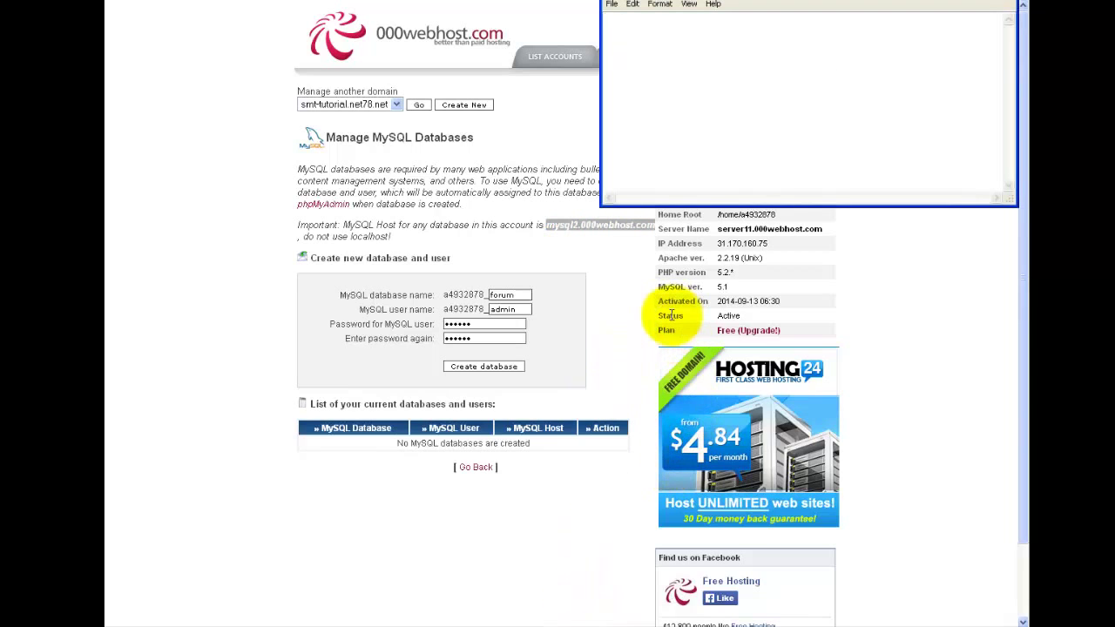
key("ctrl+v")
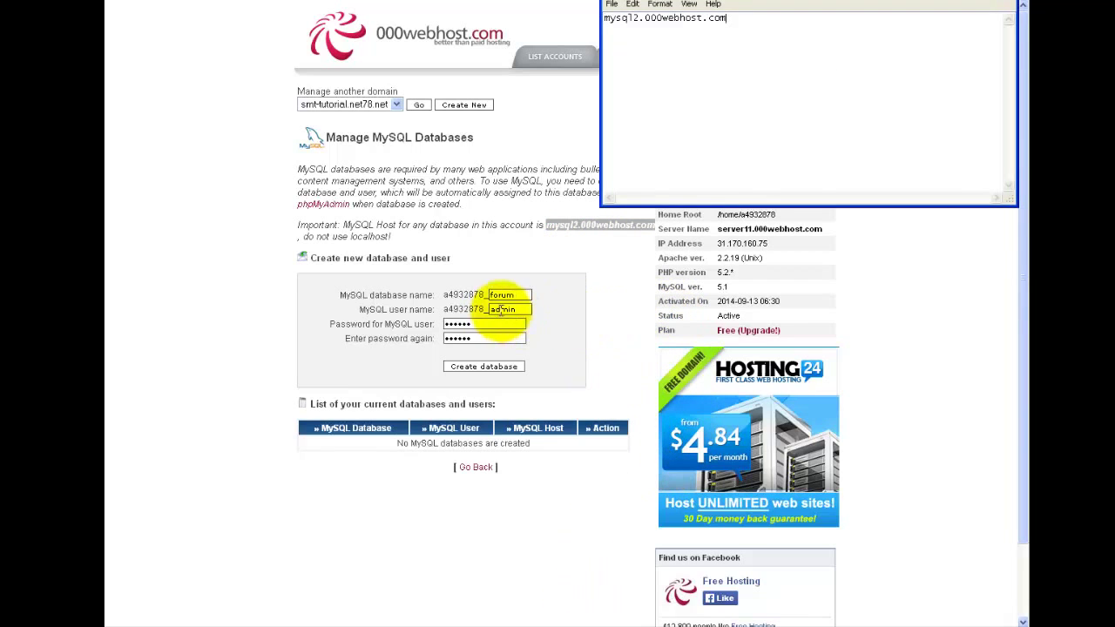
Add the full database name ending in _forum and the full user name ending in _admin to the Notepad notes, using the copied account prefix.
left_click(542, 307)
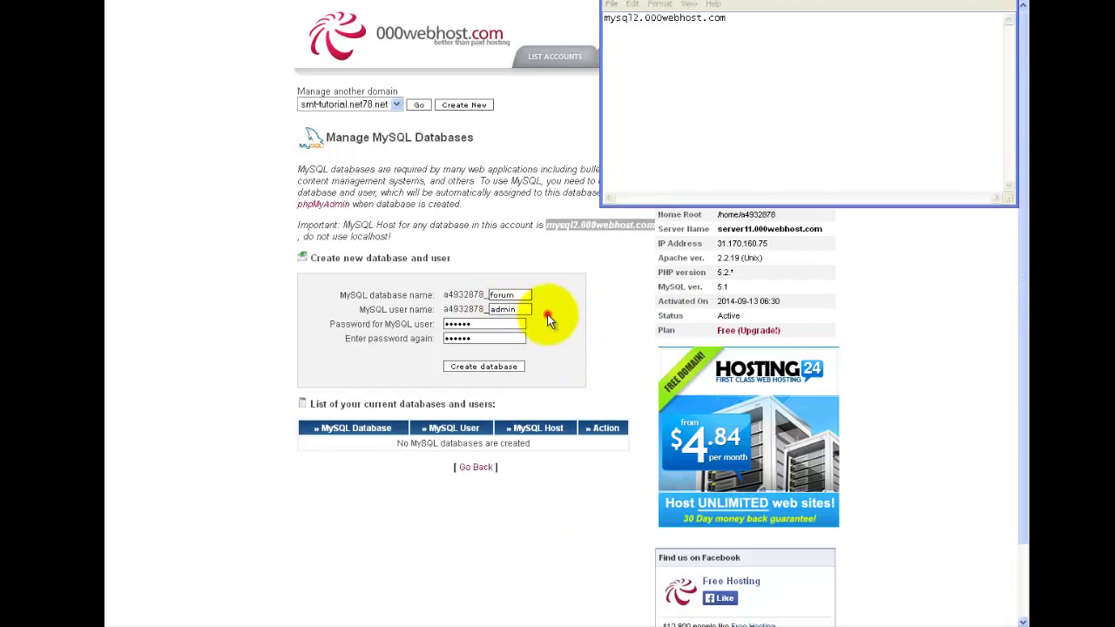
double_click(462, 296)
right_click(475, 300)
left_click(481, 302)
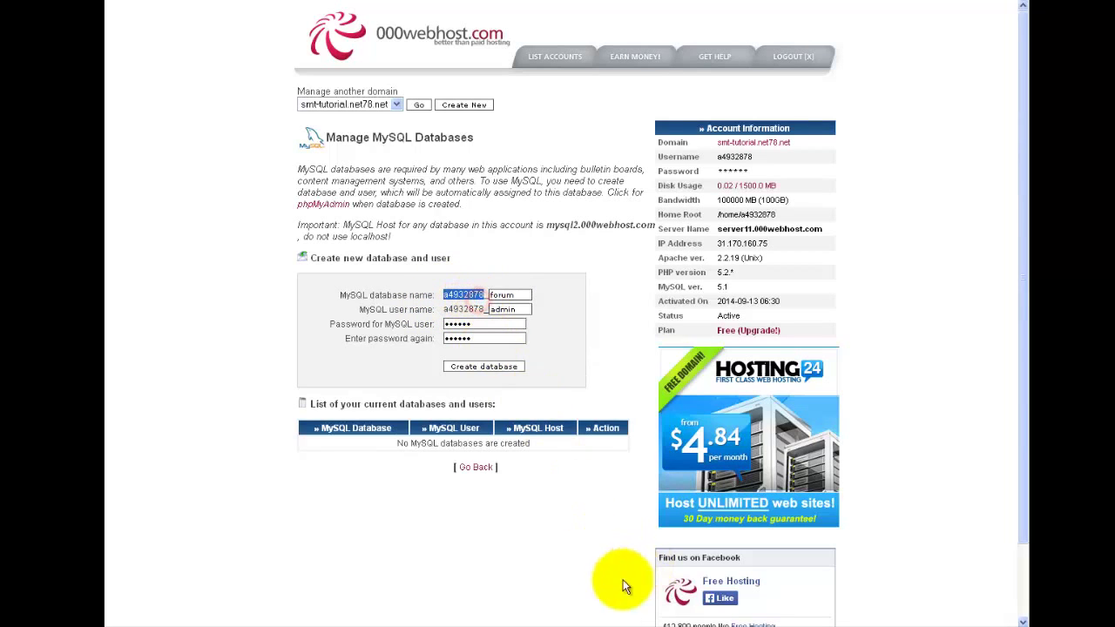
left_click(607, 621)
key("ctrl+v")
type("_")
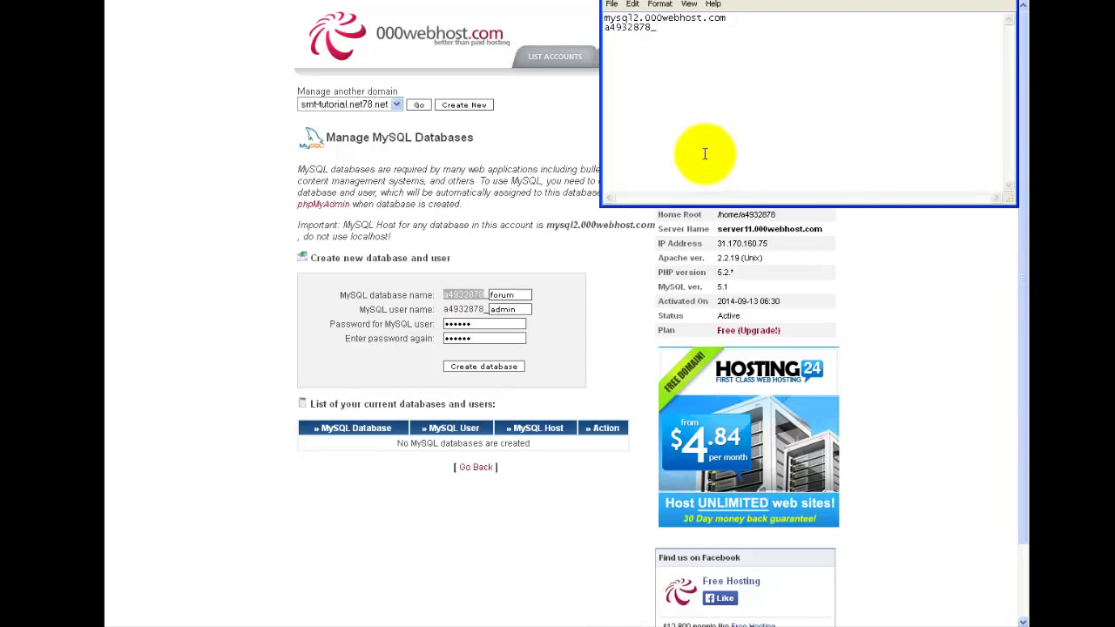
type("forum")
key("Return")
key("ctrl+v")
type("_admin")
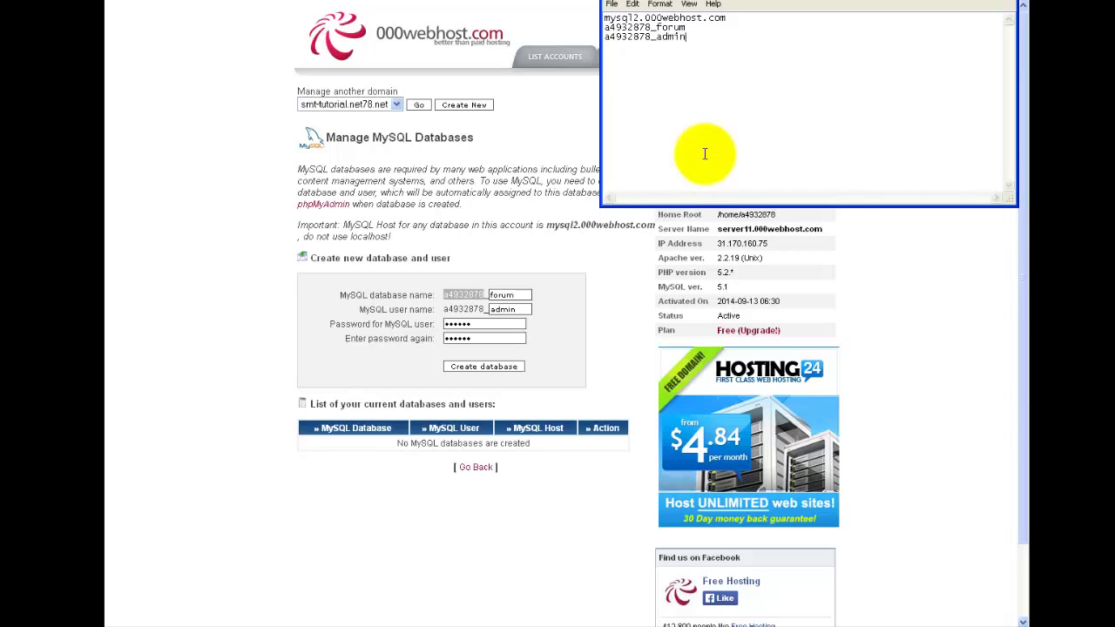
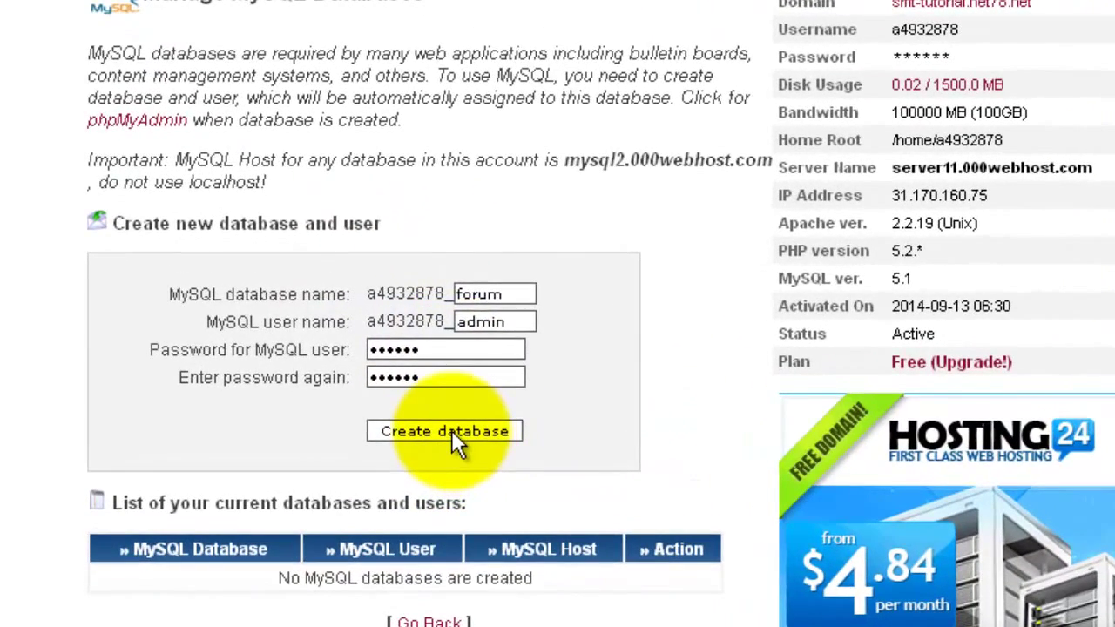
Create the database and copy its connection details, including the MySQL password, into the Notepad notes.
left_click(451, 432)
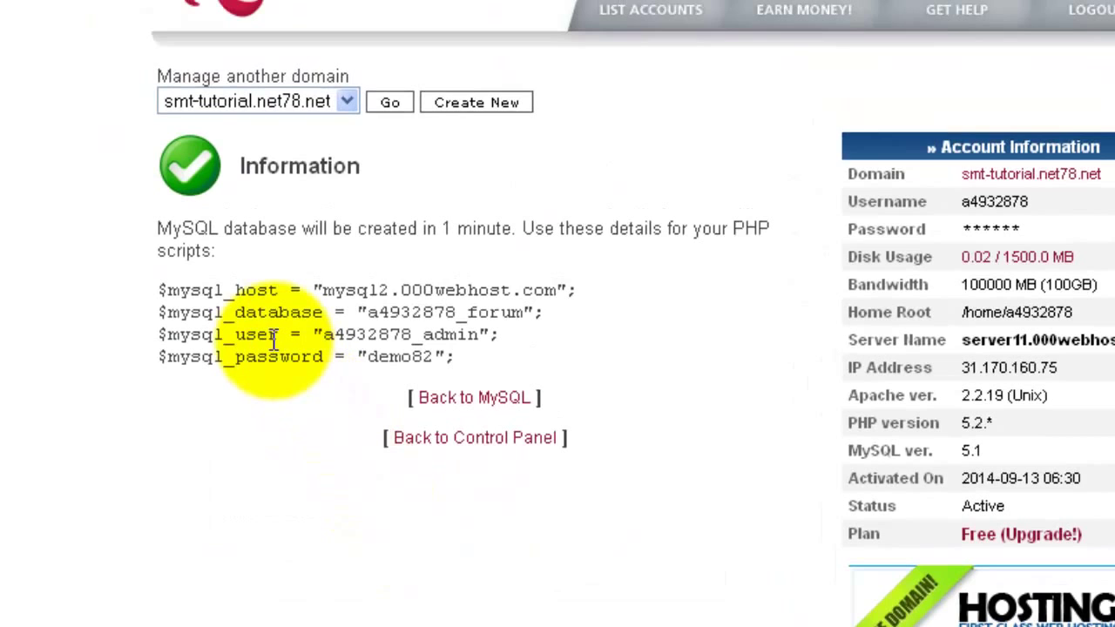
left_click_drag(158, 290, 510, 366)
right_click(373, 320)
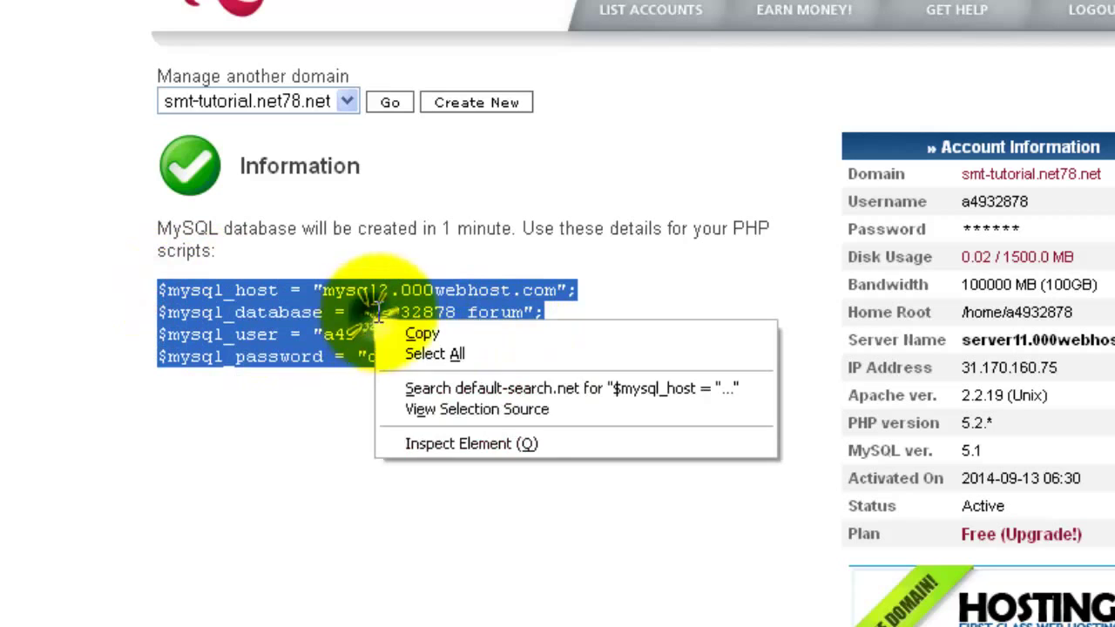
left_click(420, 332)
key("alt+Tab")
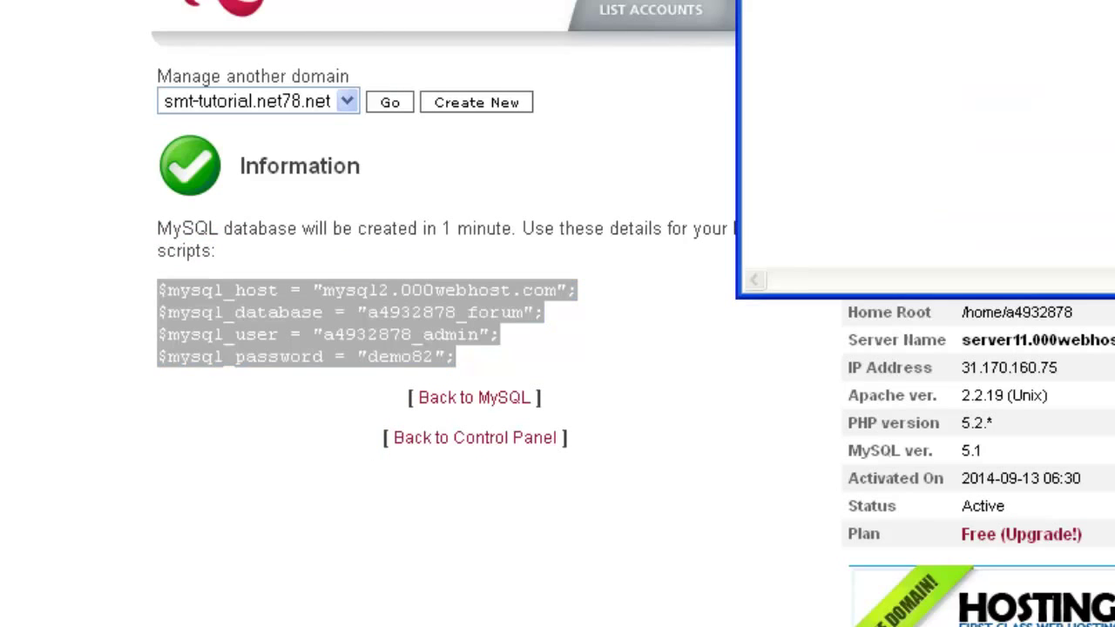
key("ctrl+v")
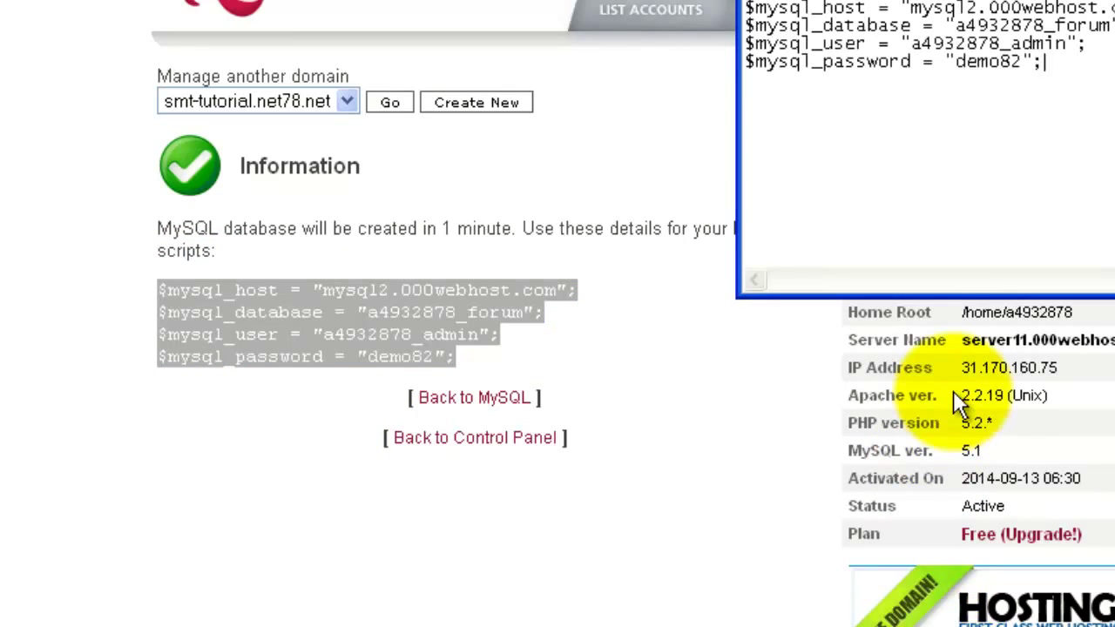
Switch back to the browser and return to the hosting control panel.
left_click(513, 599)
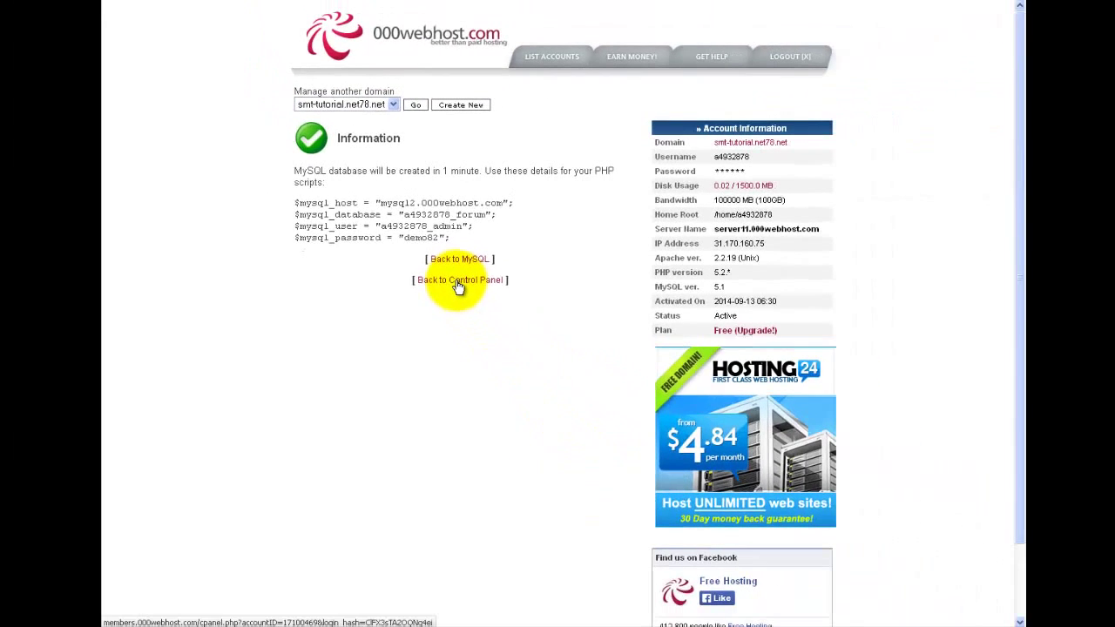
left_click(602, 404)
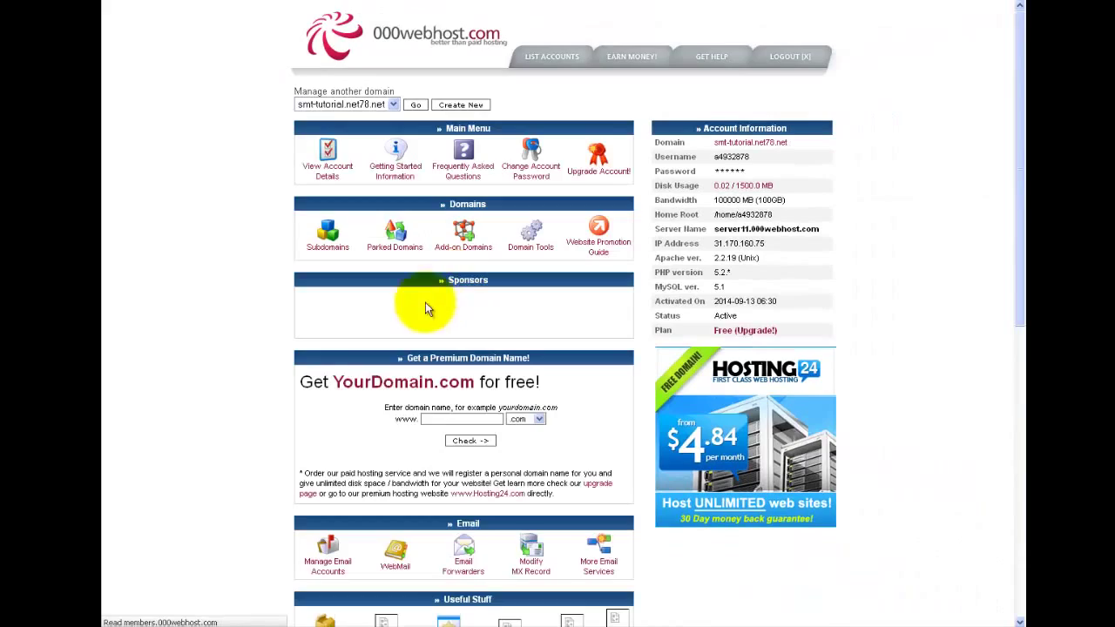
Open the FTP login and upload details from the hosting control panel's Files section.
scroll(352, 357, "down", 6)
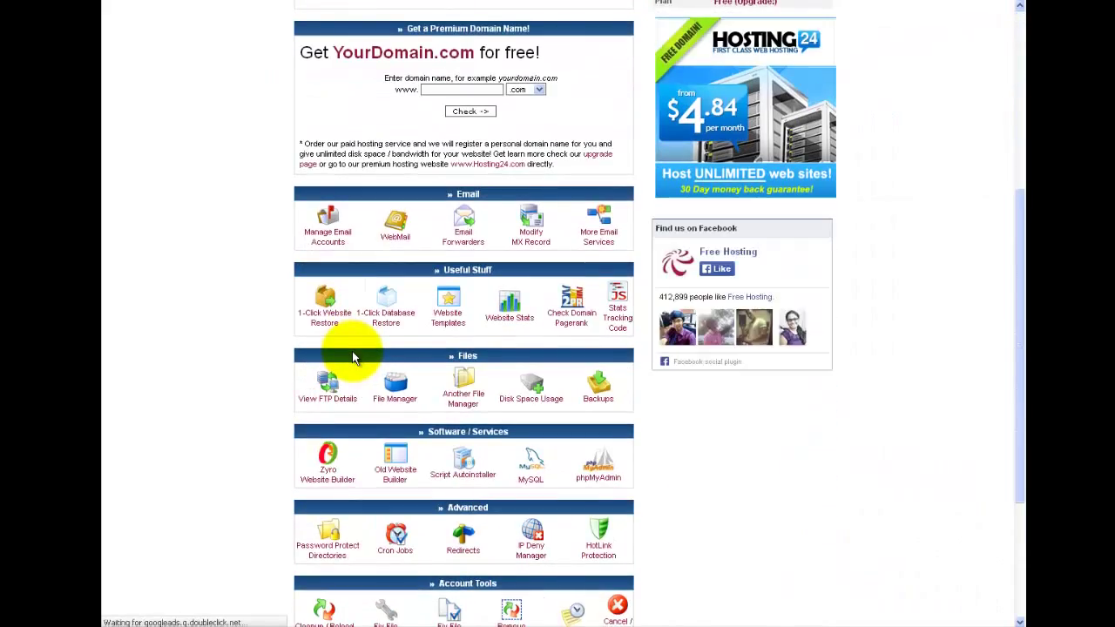
scroll(352, 358, "down", 2)
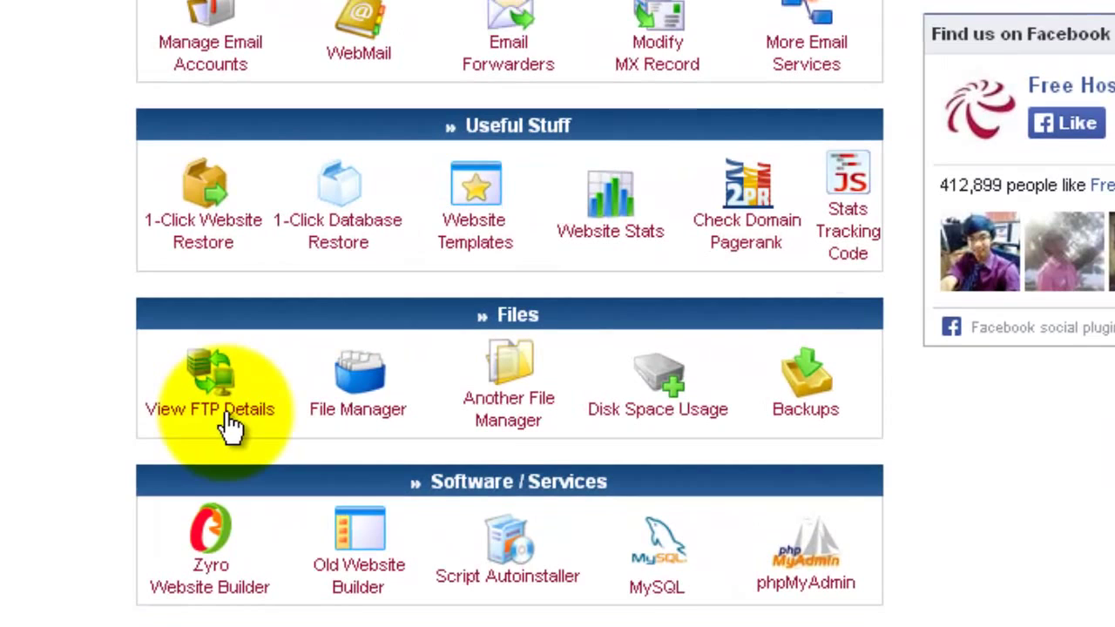
left_click(224, 418)
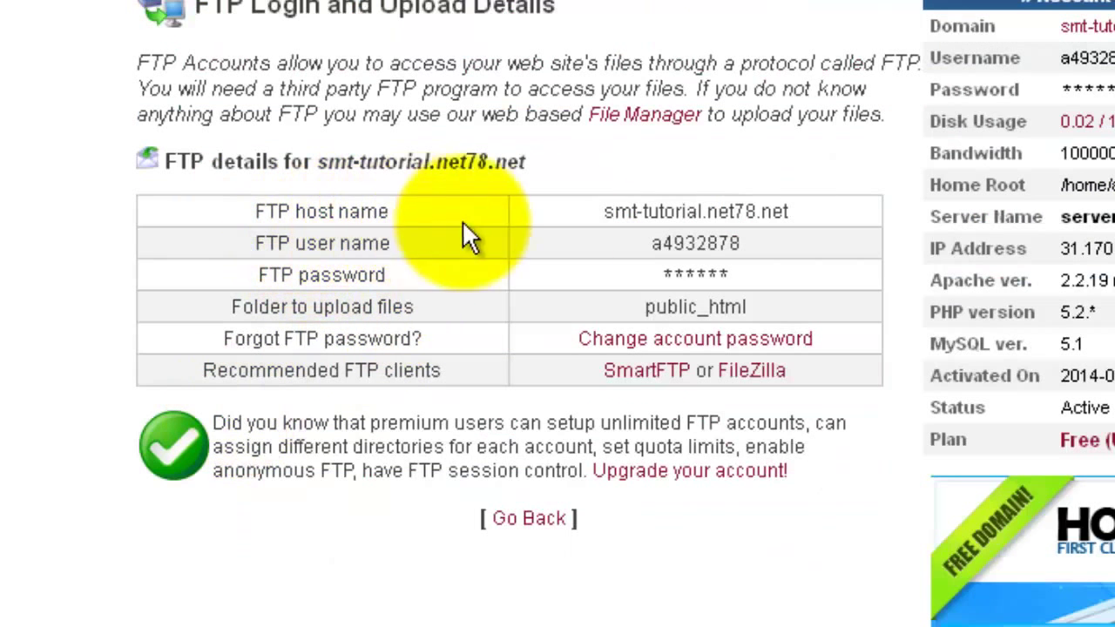
Copy the FTP host name smt-tutorial.net78.net, switch to FileZilla, and paste it as the connection host.
double_click(658, 211)
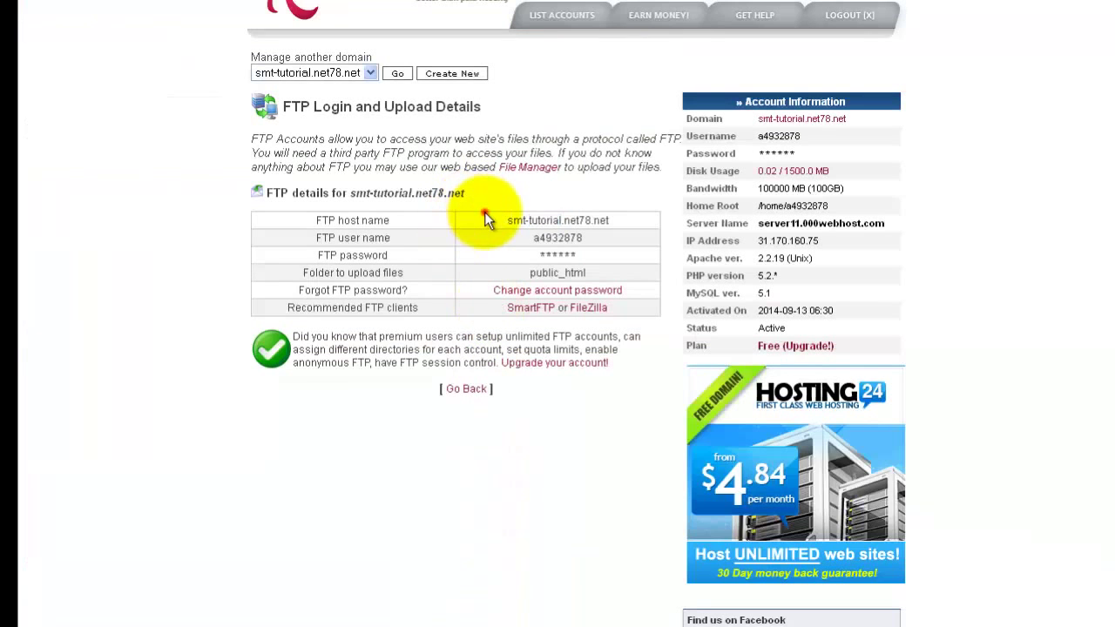
left_click(498, 218)
left_click_drag(501, 222, 622, 221)
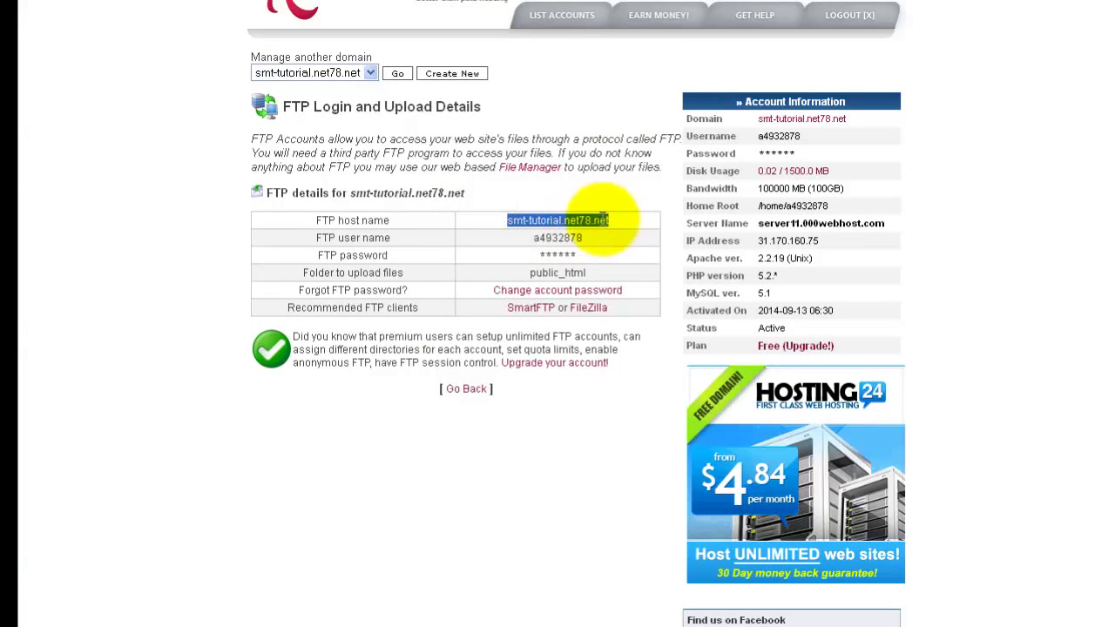
right_click(623, 229)
left_click(636, 314)
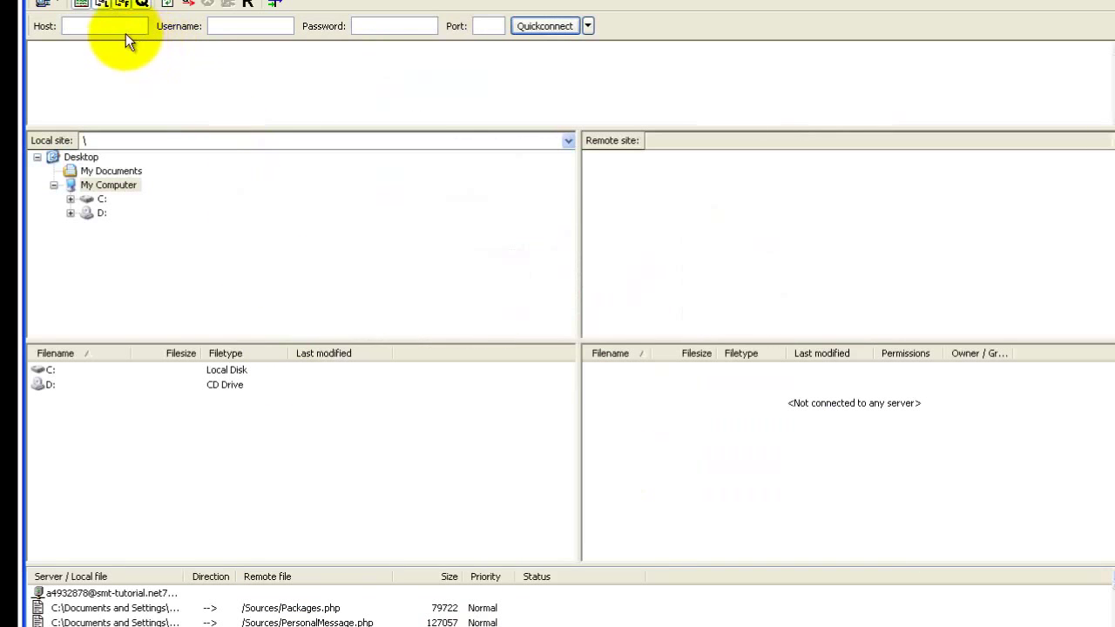
right_click(121, 31)
left_click(150, 85)
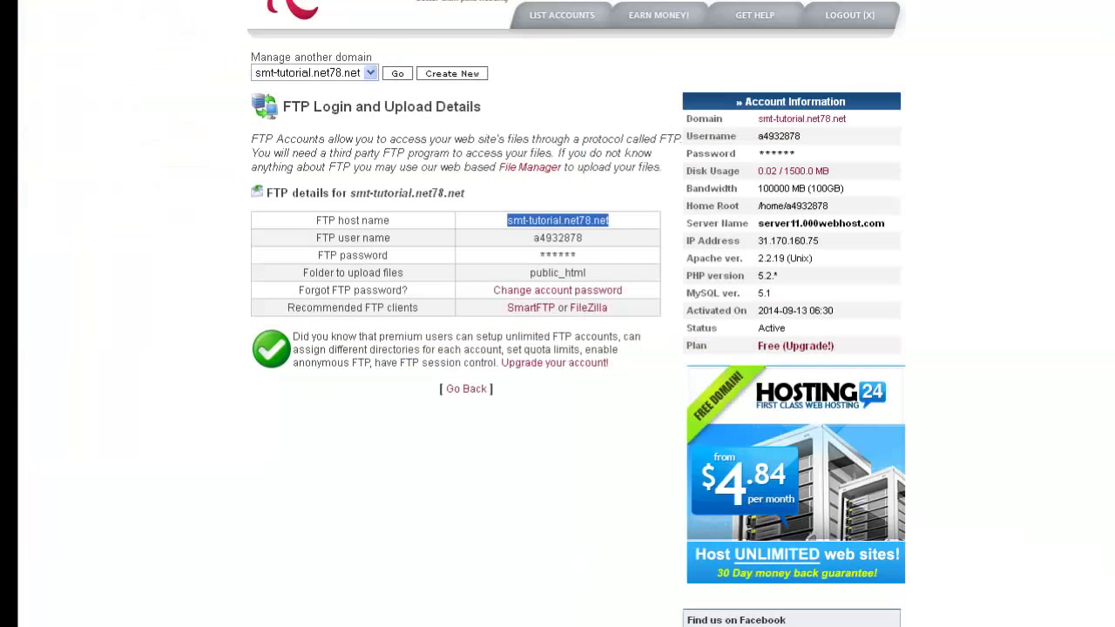
Copy the FTP user name from the hosting page and paste it as the username in FileZilla.
left_click_drag(592, 239, 535, 237)
right_click(557, 240)
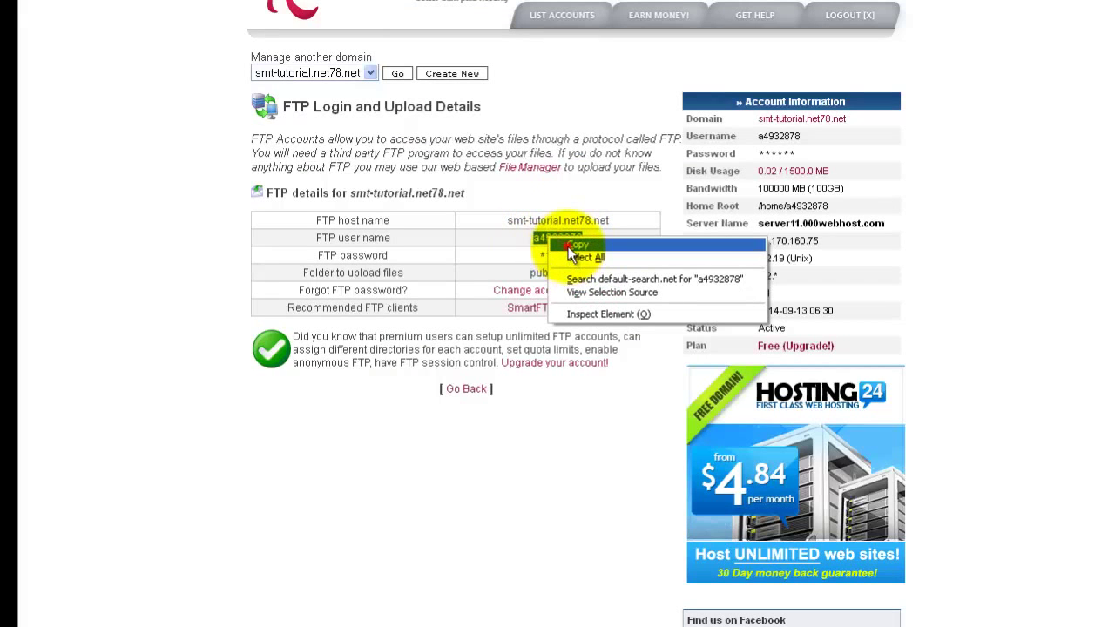
left_click(566, 248)
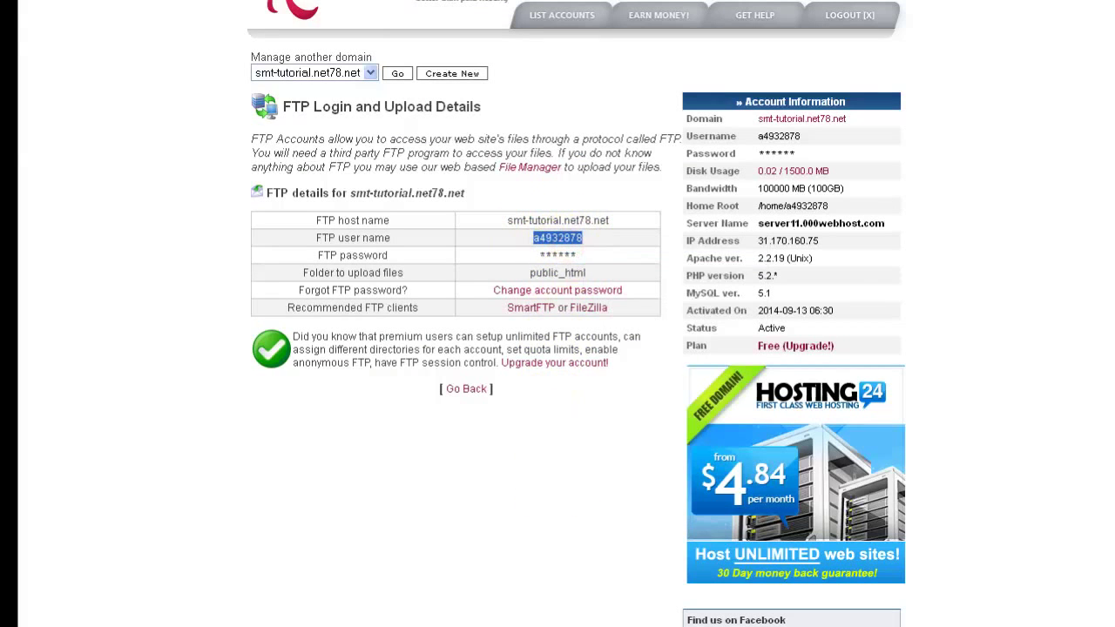
key("alt+Tab")
right_click(272, 26)
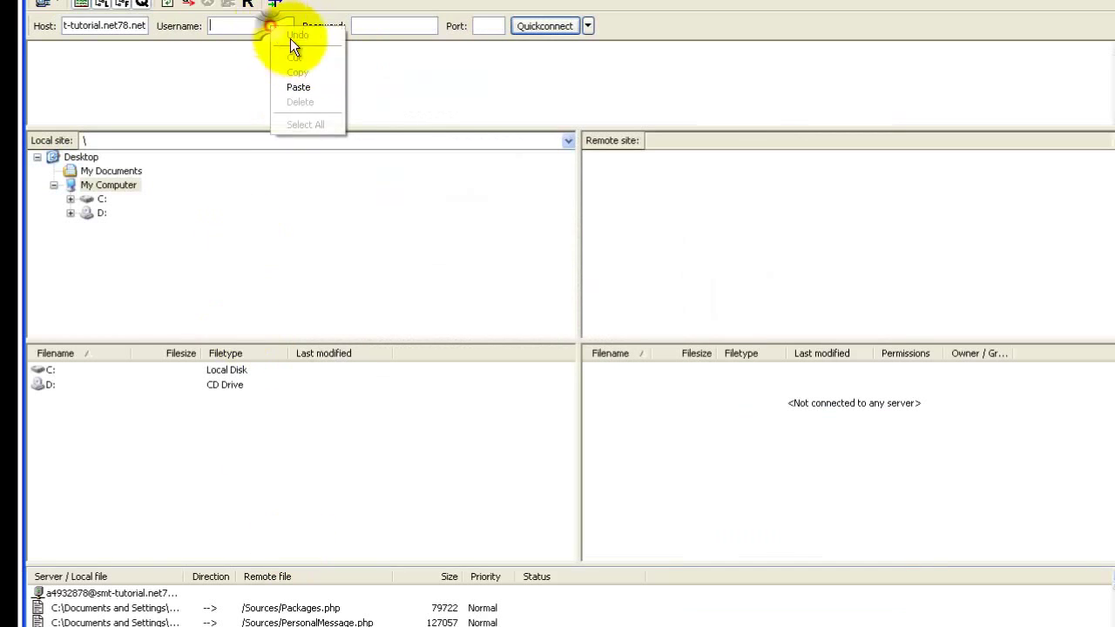
left_click(299, 86)
Enter the FTP account password and connect to the server.
left_click(355, 27)
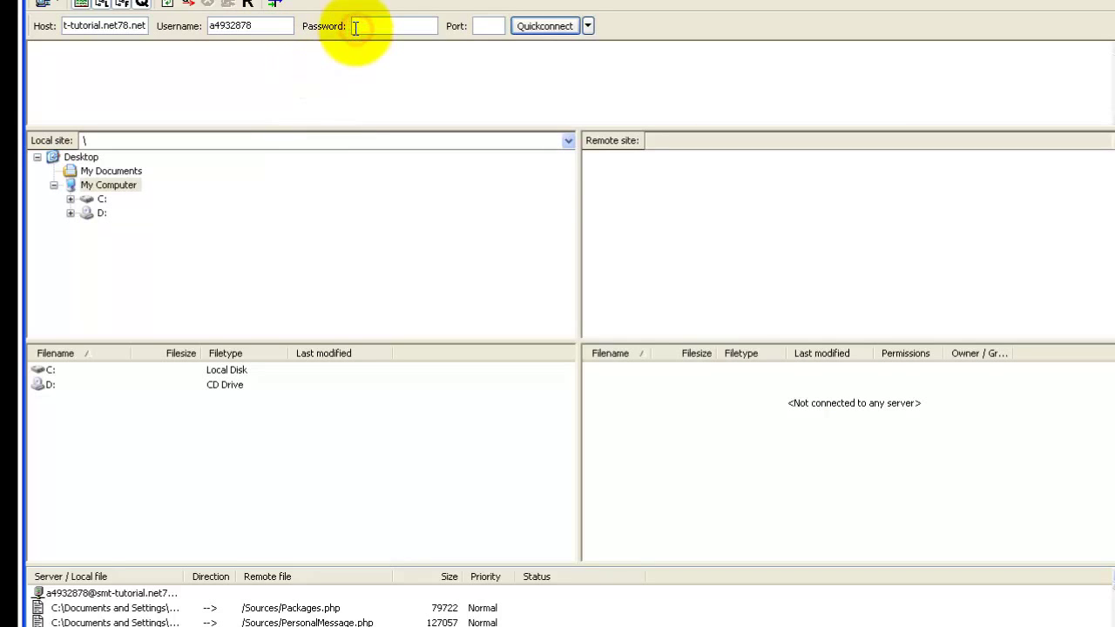
type("**********")
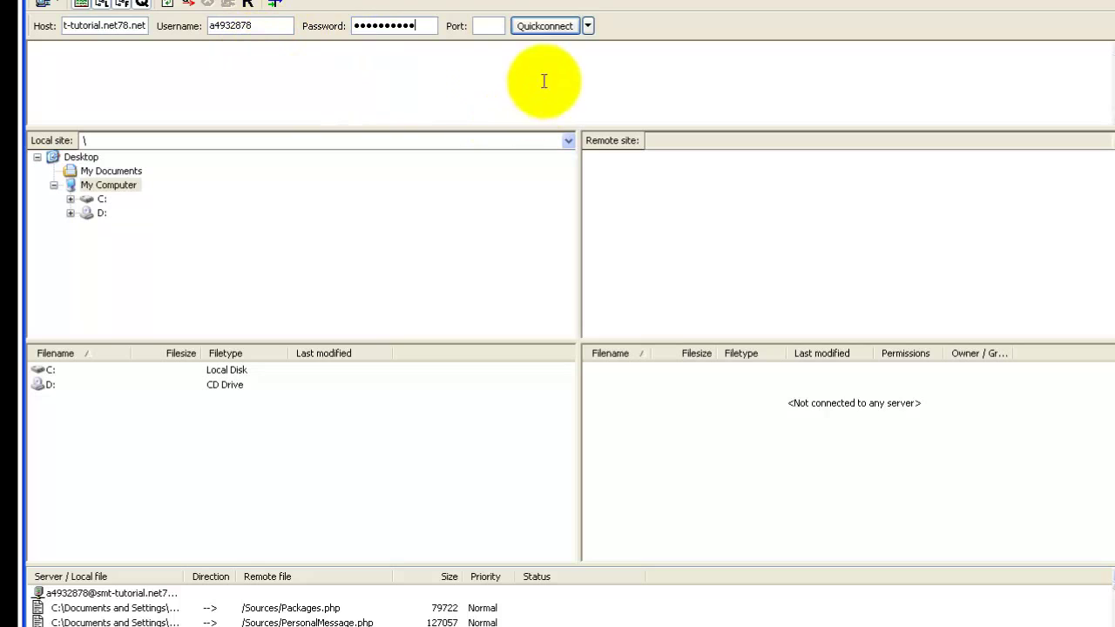
left_click(536, 28)
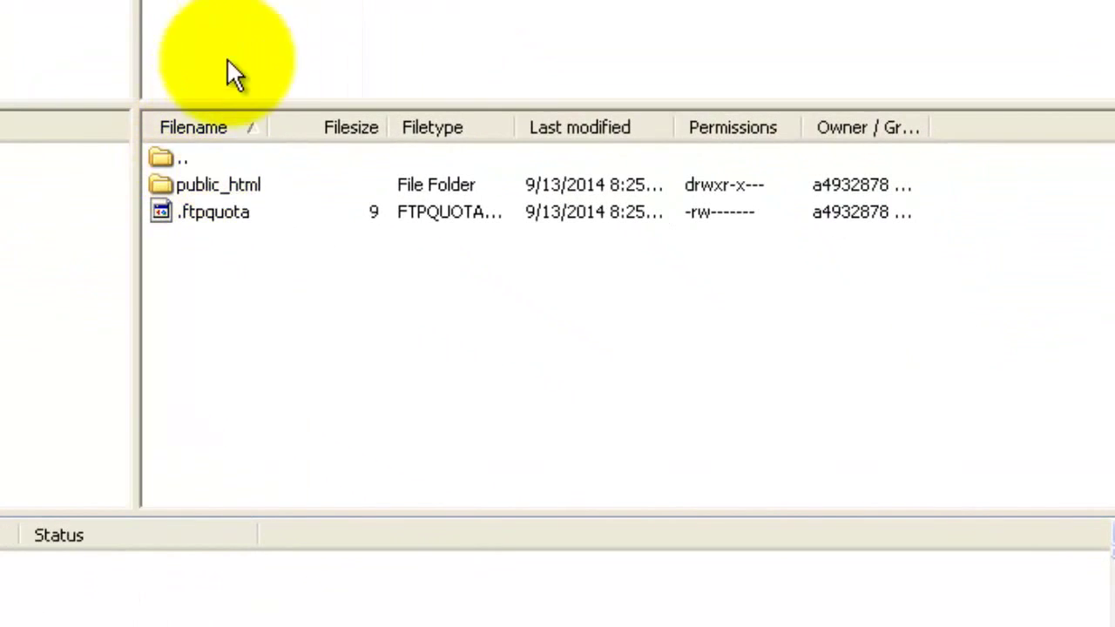
Open the public_html folder on the remote site and select its index.php file.
left_click(225, 180)
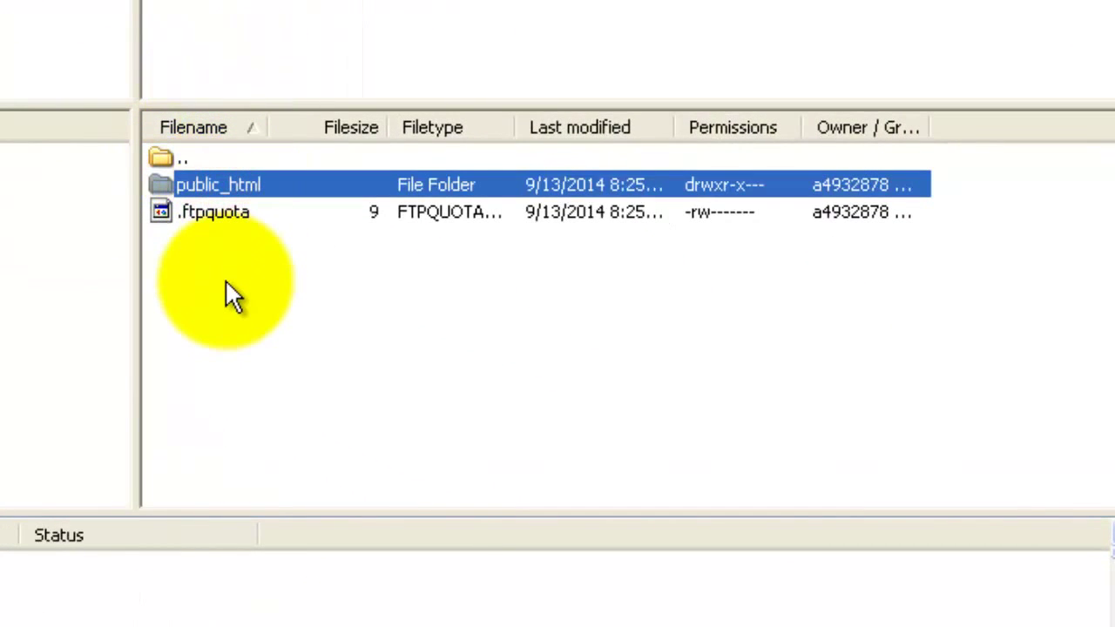
left_click(205, 216)
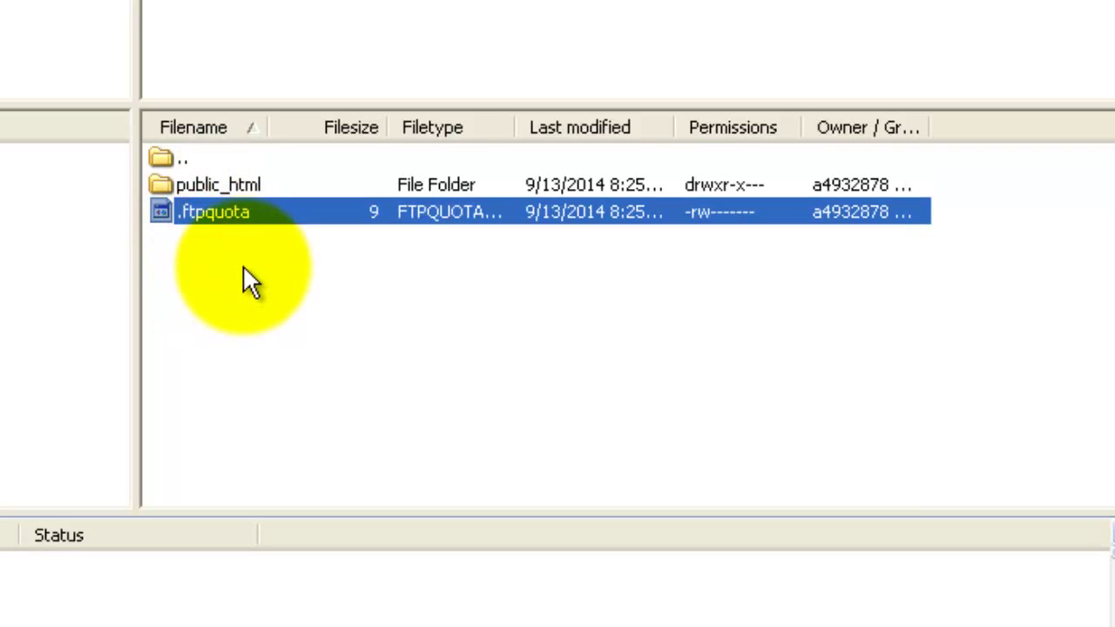
double_click(215, 184)
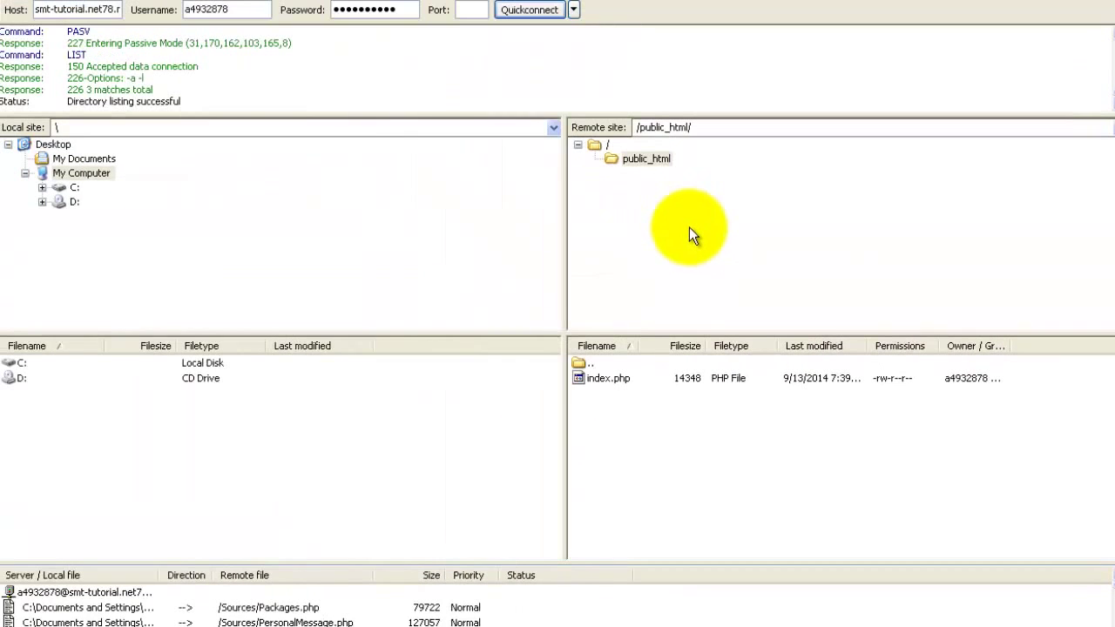
left_click(603, 376)
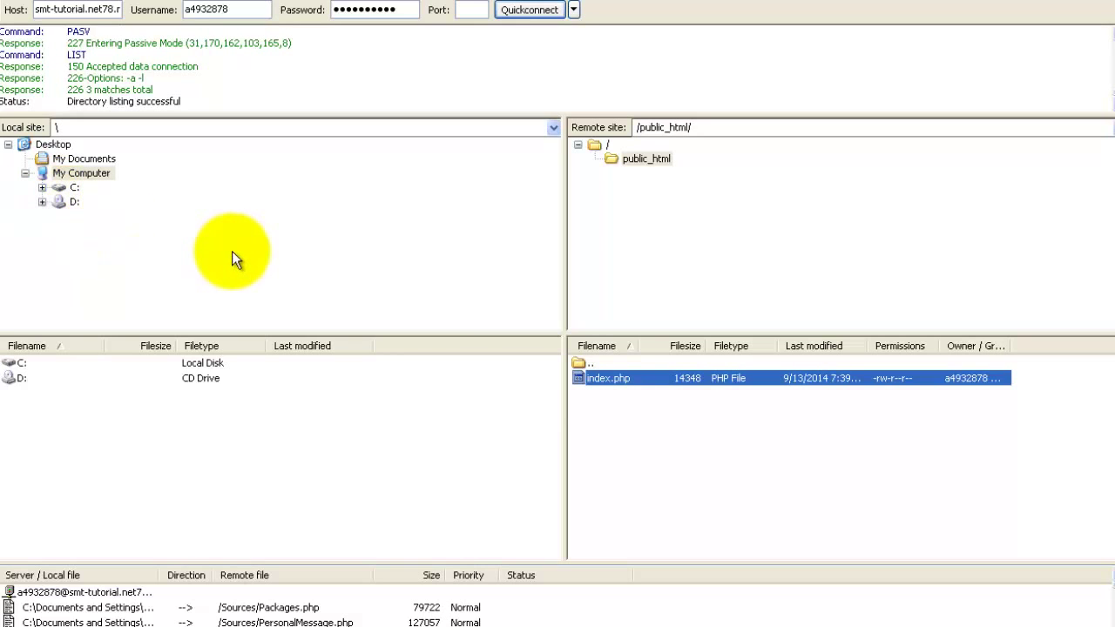
Upload everything in the local SMF download folder to public_html, overwriting the existing index.php.
left_click(603, 626)
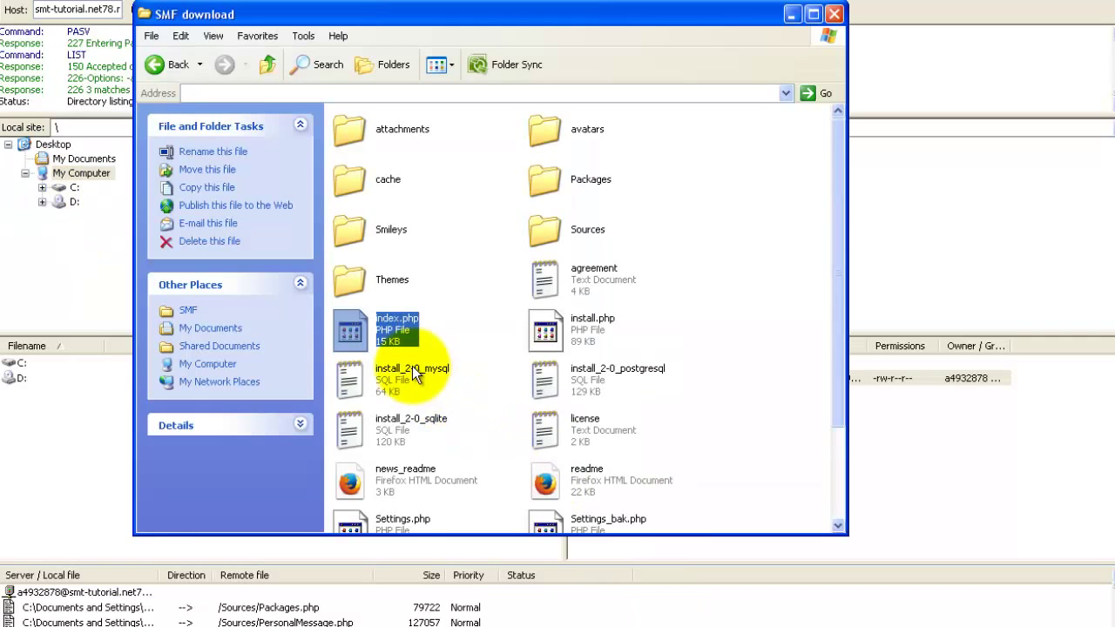
key("ctrl+a")
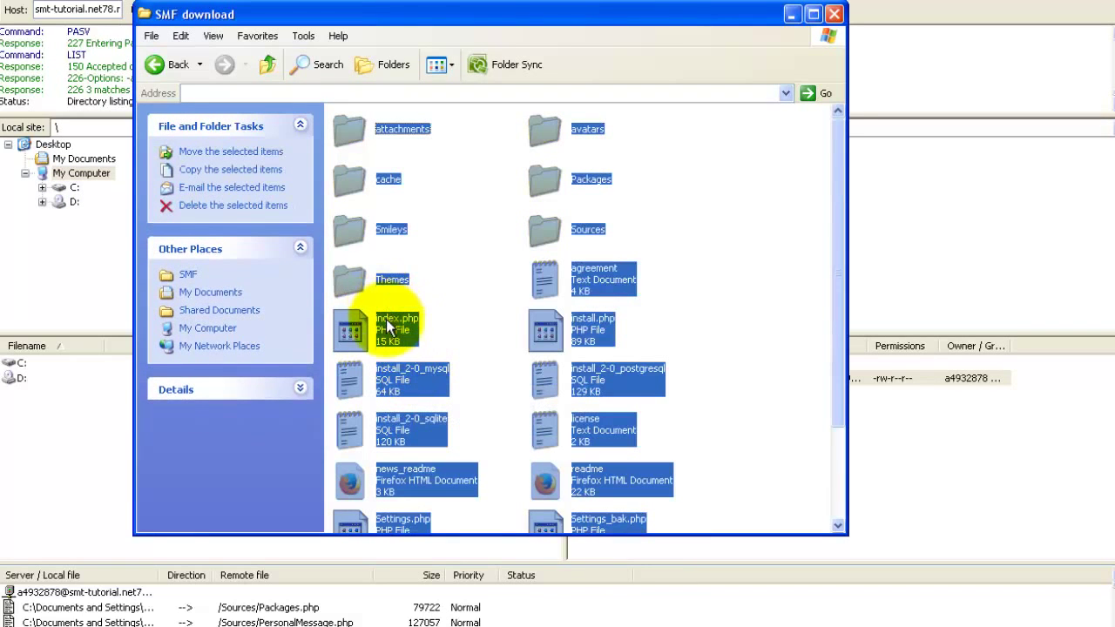
left_click_drag(406, 12, 262, 0)
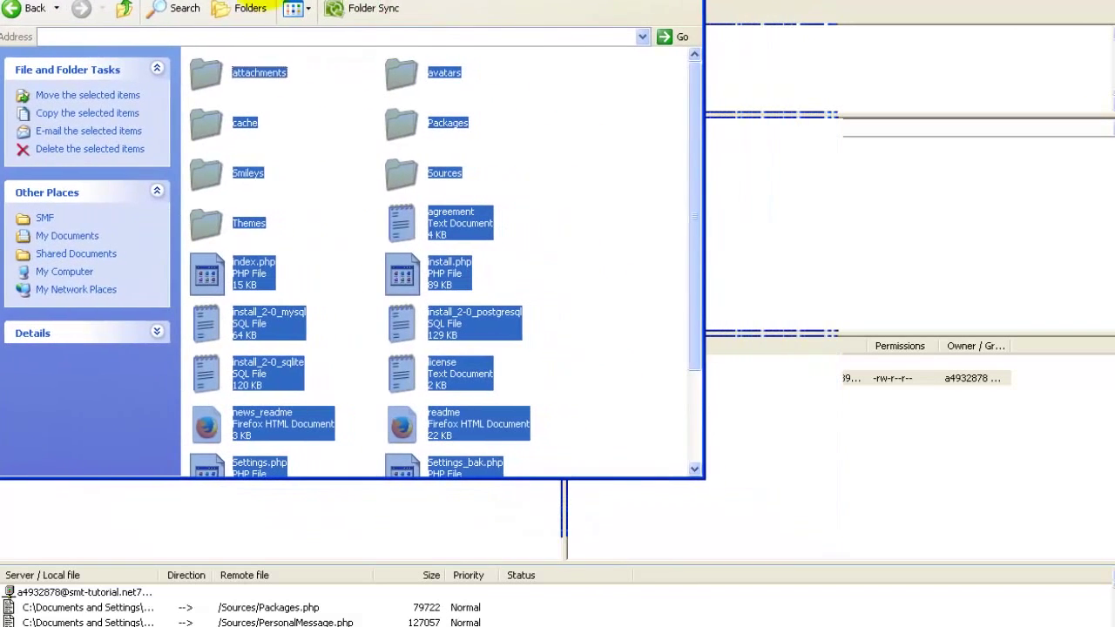
left_click_drag(238, 174, 861, 440)
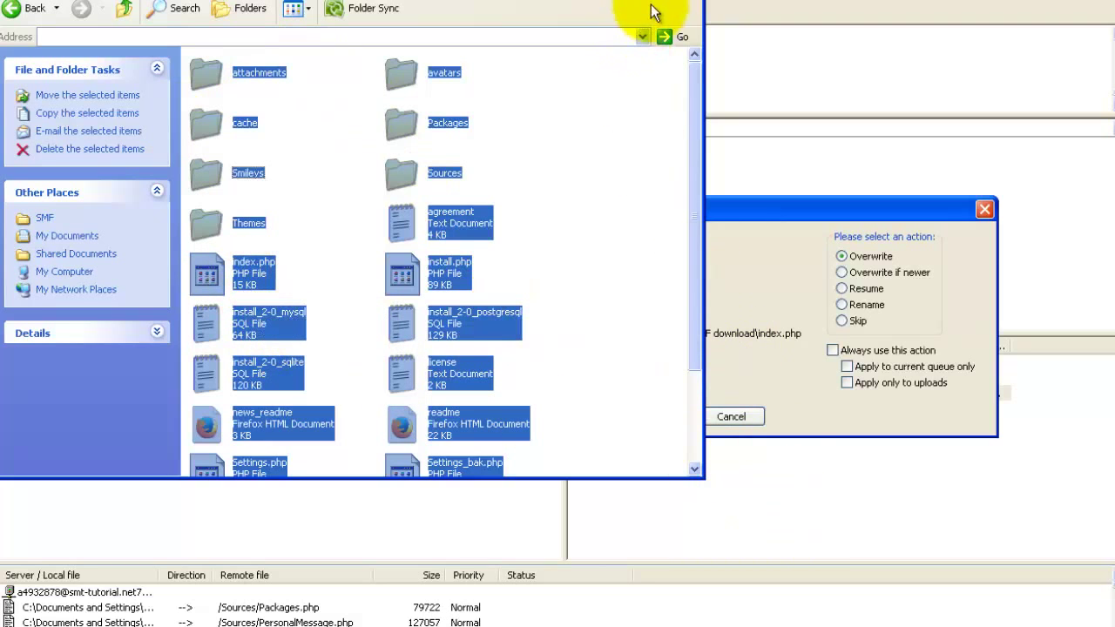
left_click(710, 166)
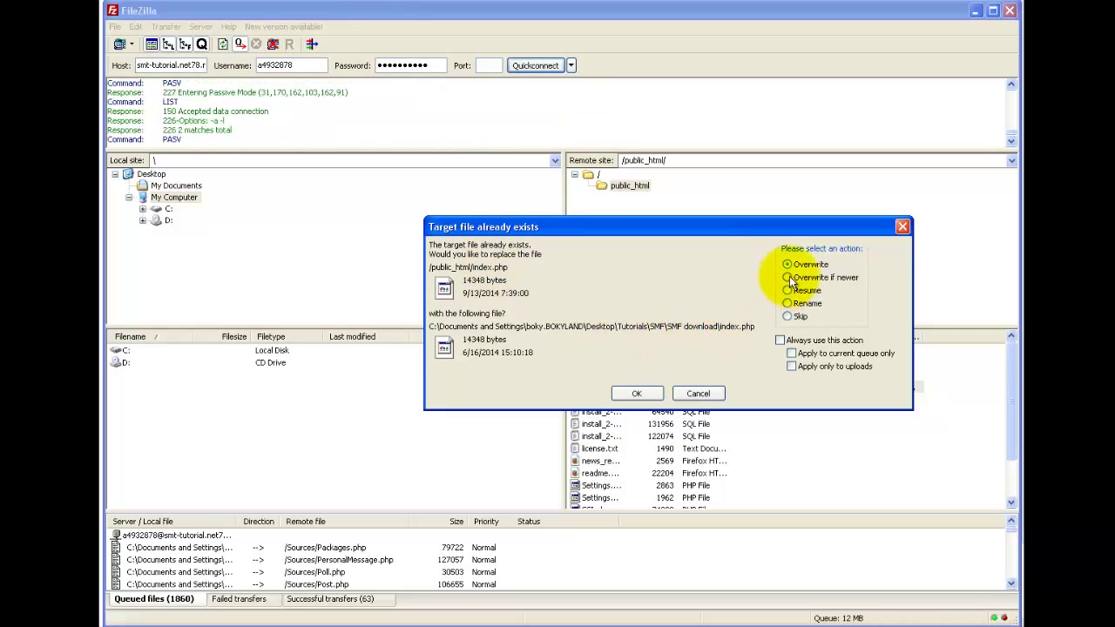
left_click(637, 393)
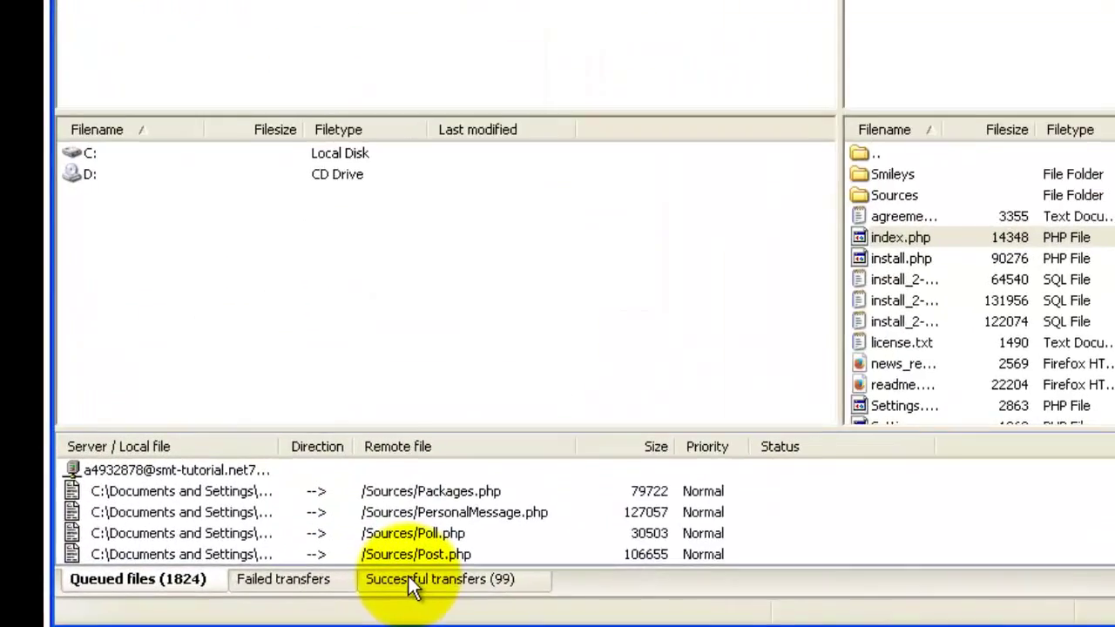
View the list of successful transfers, and briefly check the database notes in Notepad before returning to FileZilla.
left_click(303, 601)
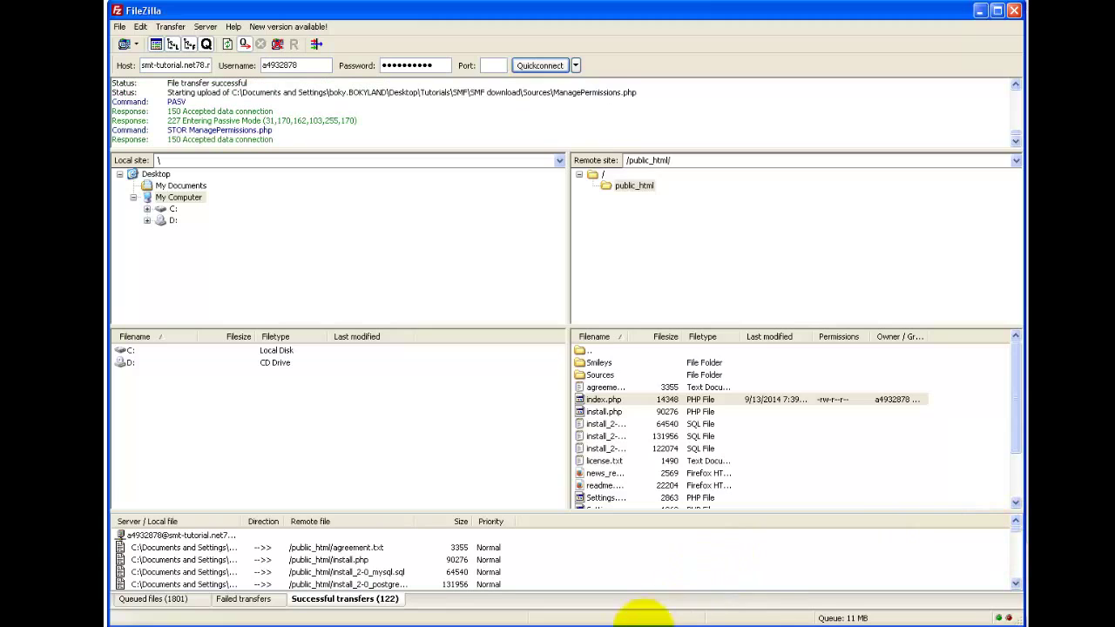
left_click(660, 621)
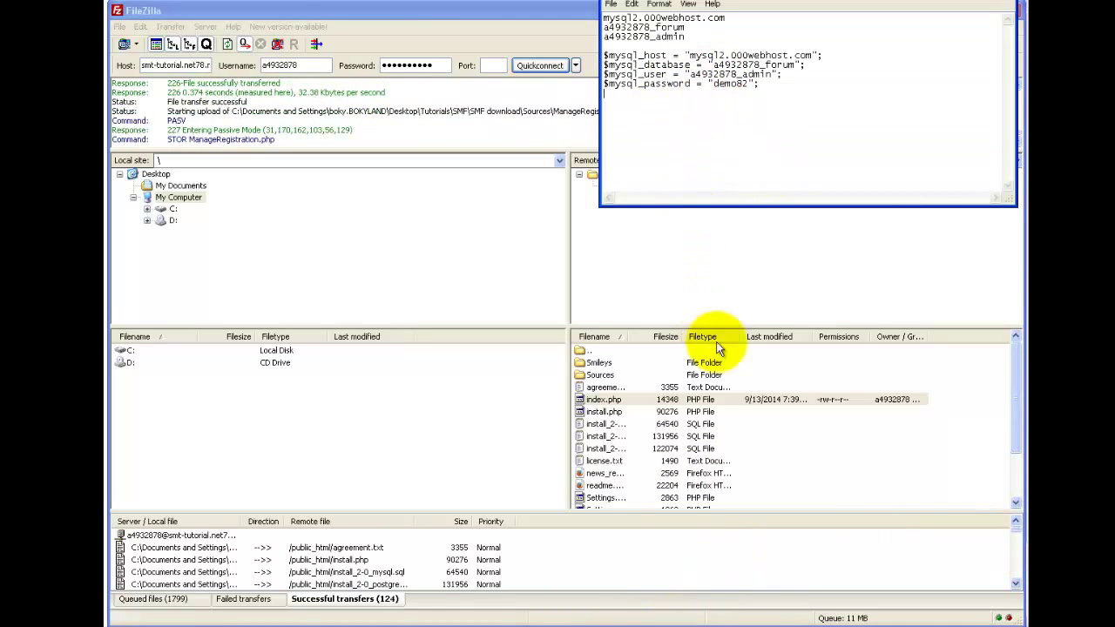
left_click(714, 403)
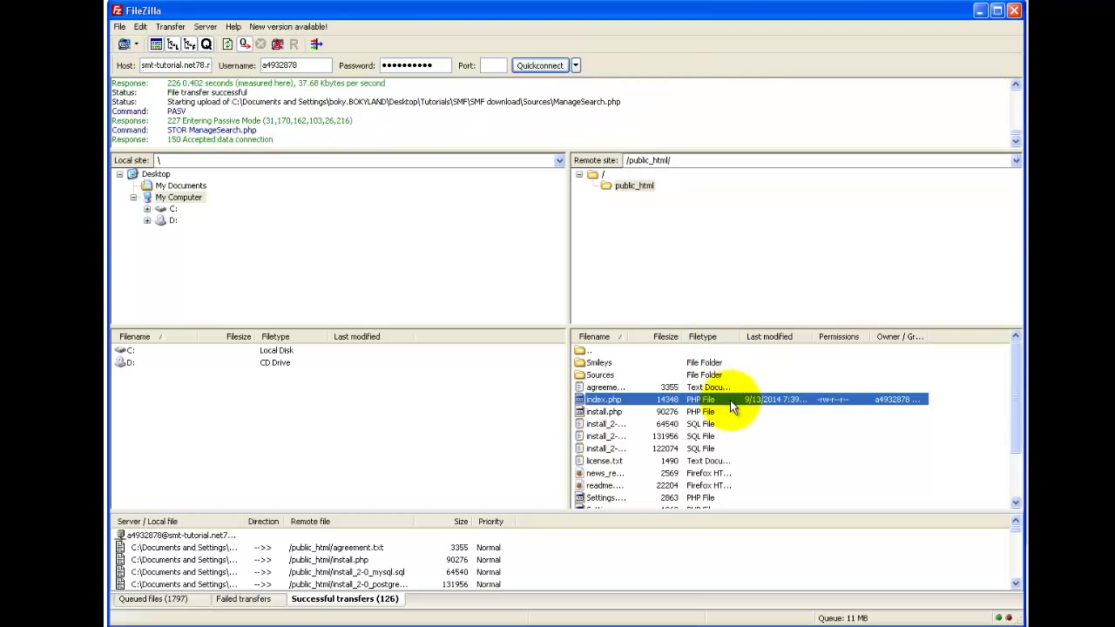